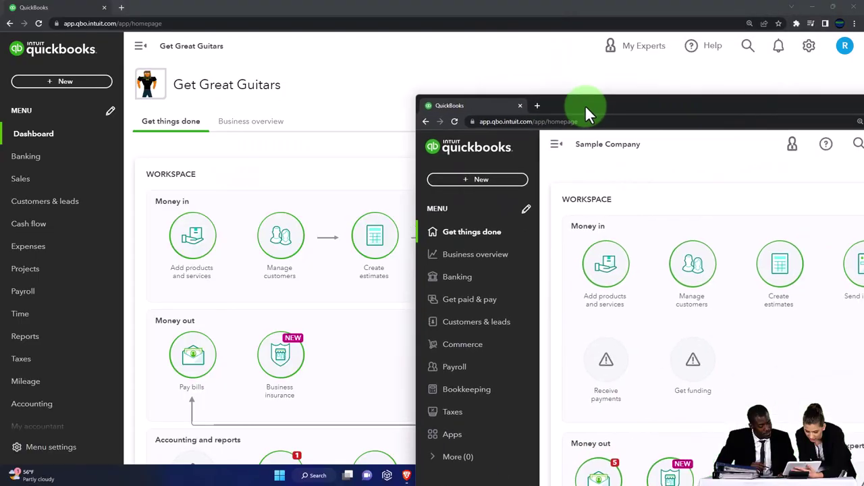
# - Bring the Sample Company window into view and look at the incognito browser's options
pyautogui.moveTo(584, 112); pyautogui.dragTo(380, 118)
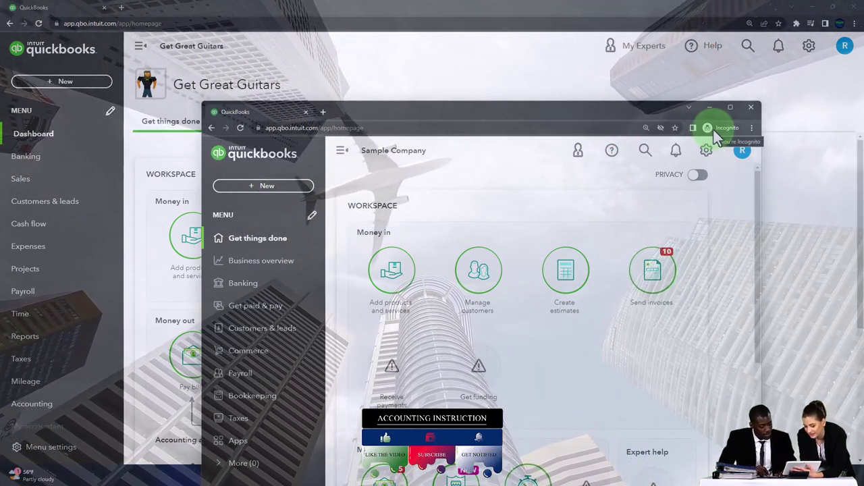
pyautogui.click(752, 128)
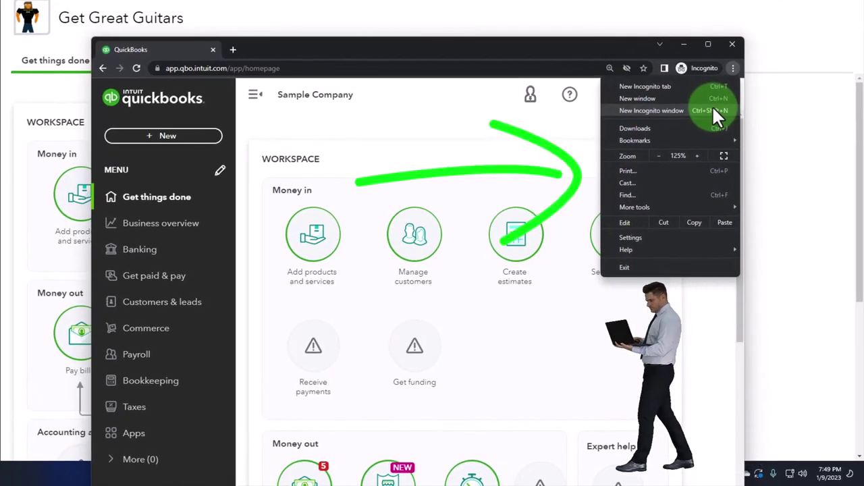
pyautogui.click(345, 116)
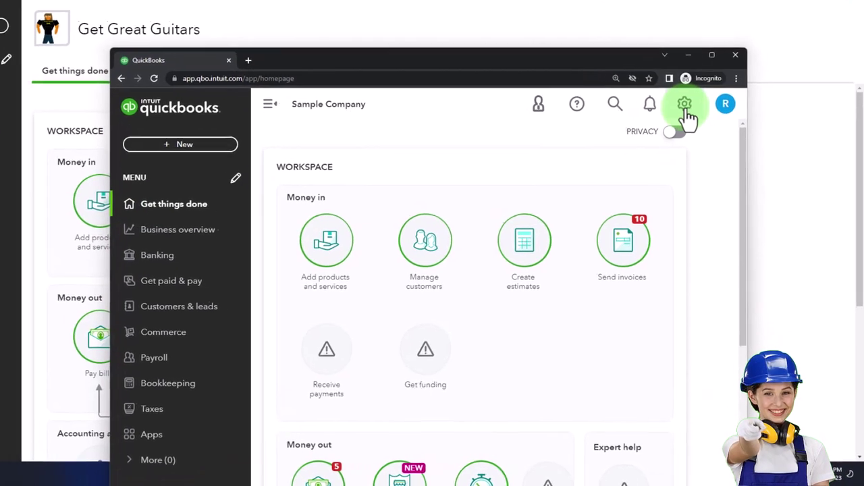
# - Check the Business or Accountant view setting in the Sample Company's settings, and move that window aside
pyautogui.click(685, 106)
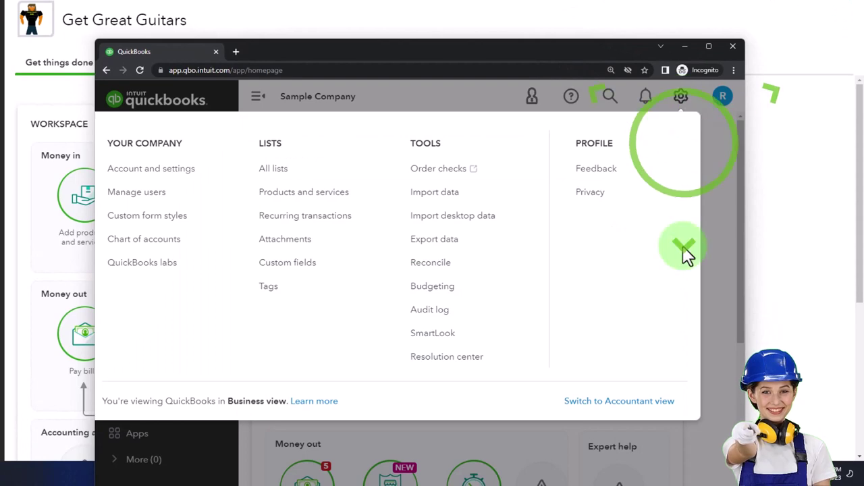
pyautogui.click(666, 403)
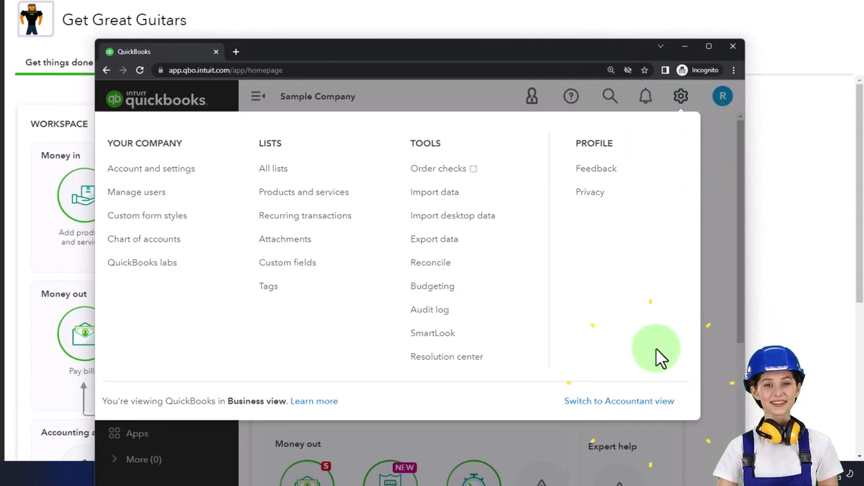
pyautogui.moveTo(519, 53); pyautogui.dragTo(554, 80)
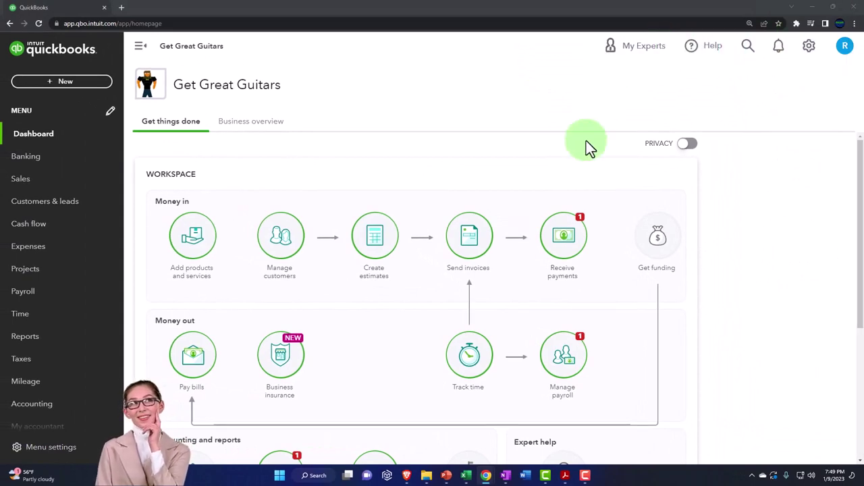
# - Look at the company settings of Get Great Guitars, including its Accountant or Business view option, and close them
pyautogui.hotkey('ctrl', '+')
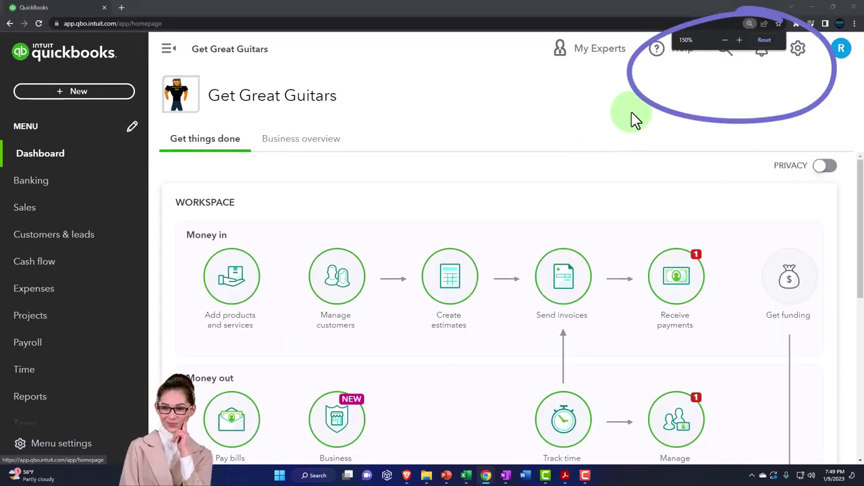
pyautogui.hotkey('ctrl', '-')
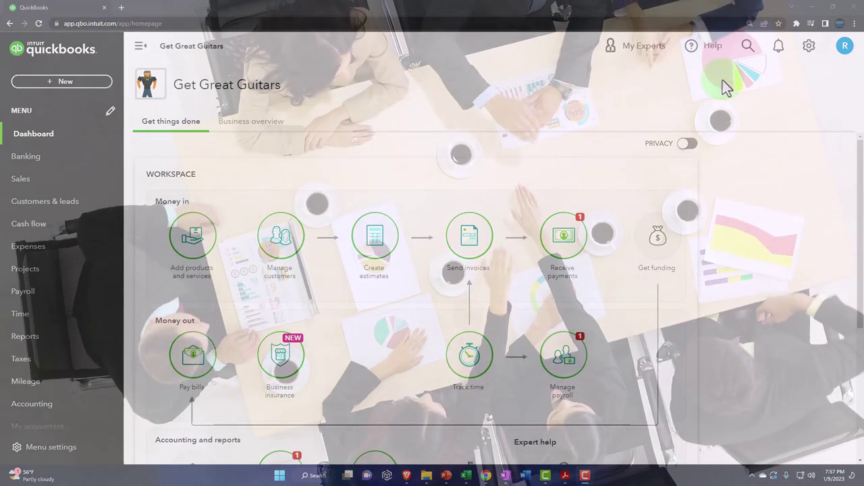
pyautogui.click(808, 50)
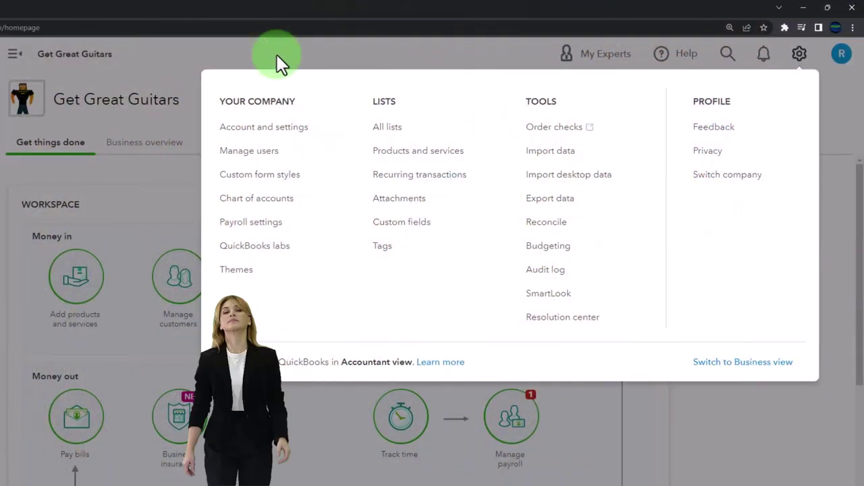
pyautogui.click(277, 55)
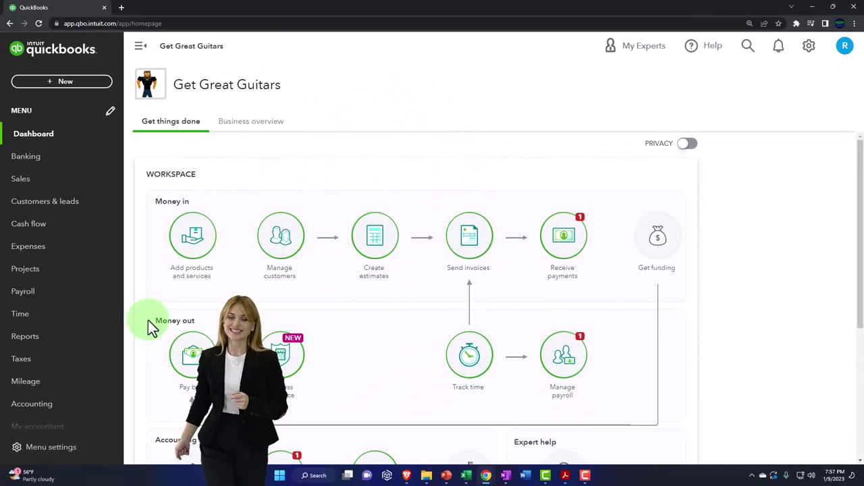
# - Open the chart of accounts in Get Great Guitars and in the Sample Company, and move the sample window aside
pyautogui.click(65, 404)
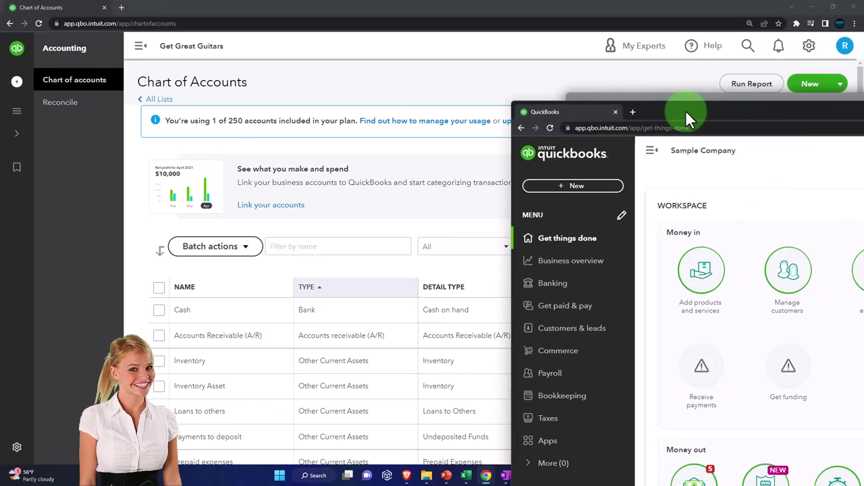
pyautogui.moveTo(686, 110); pyautogui.dragTo(431, 40)
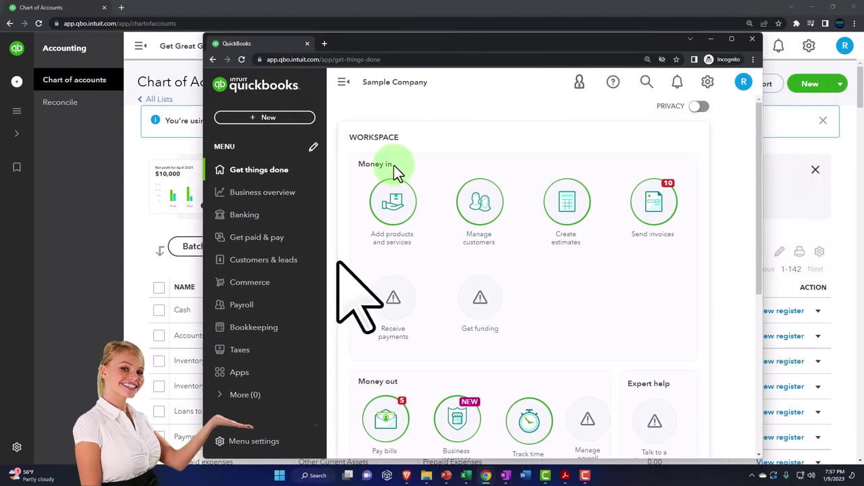
pyautogui.click(254, 327)
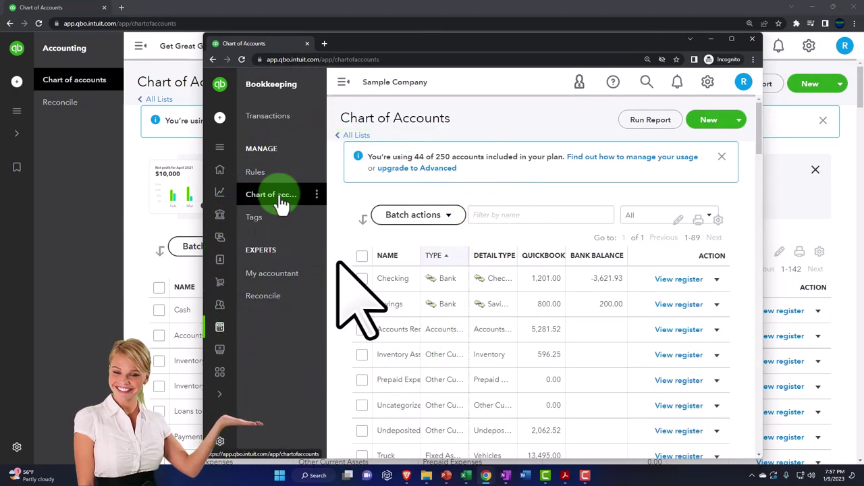
pyautogui.moveTo(367, 48); pyautogui.dragTo(863, 135)
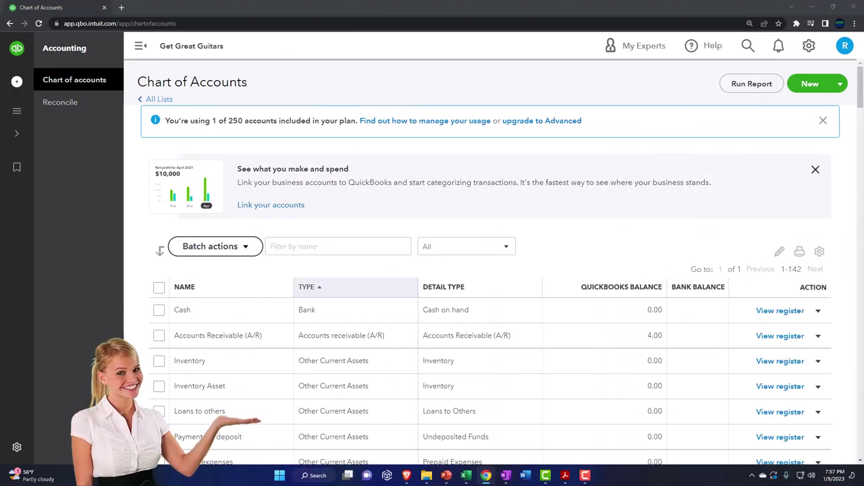
# - Switch to Adobe Acrobat Reader, review the Get Great Guitars beginning trial balance, and return to the QuickBooks chart of accounts
pyautogui.scroll(-3, 498, 314)
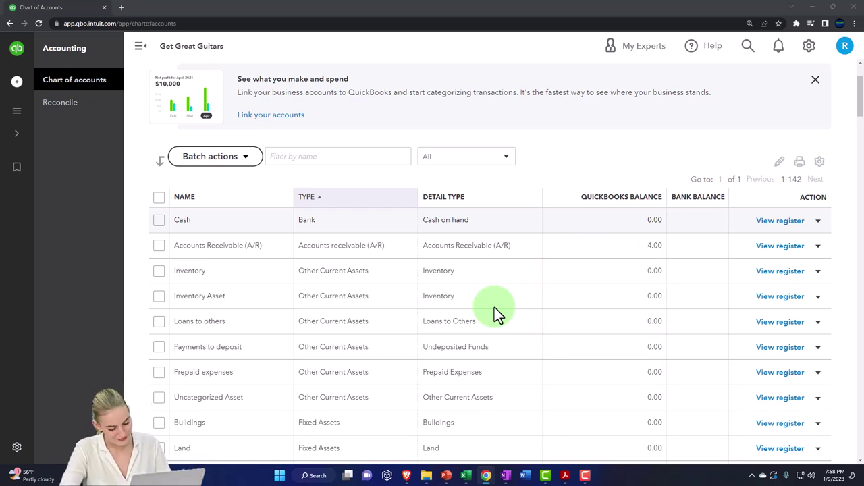
pyautogui.click(566, 476)
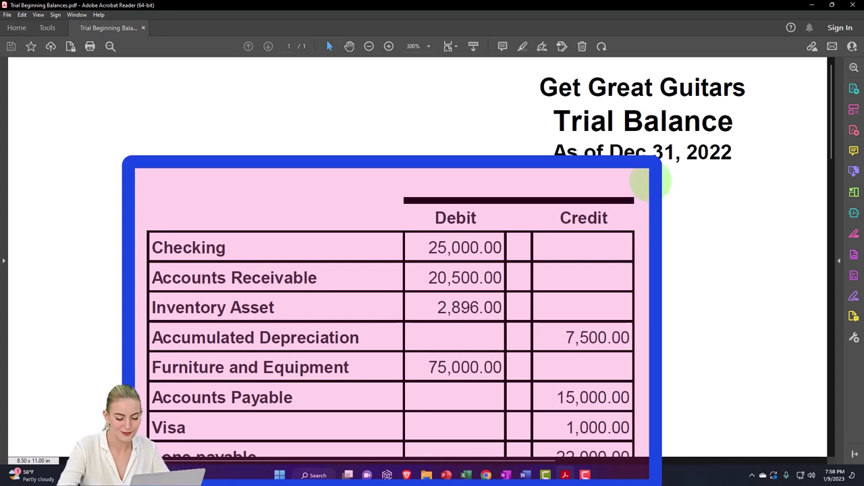
pyautogui.scroll(-1, 649, 181)
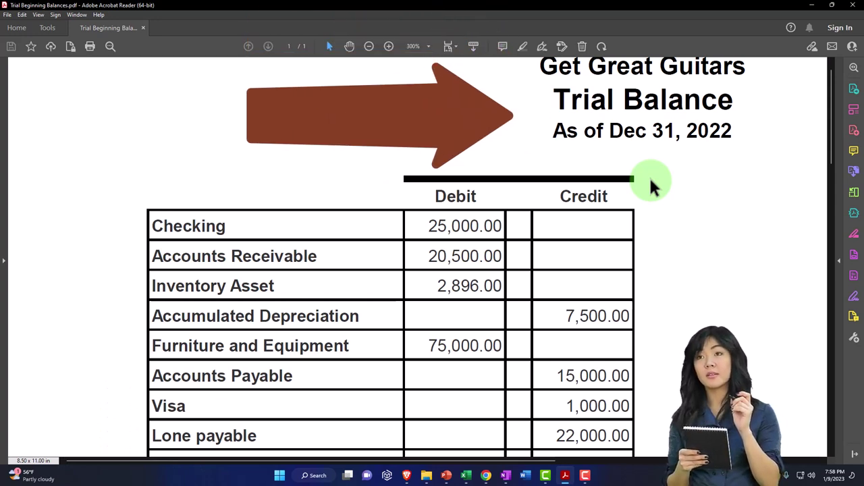
pyautogui.scroll(-1, 650, 183)
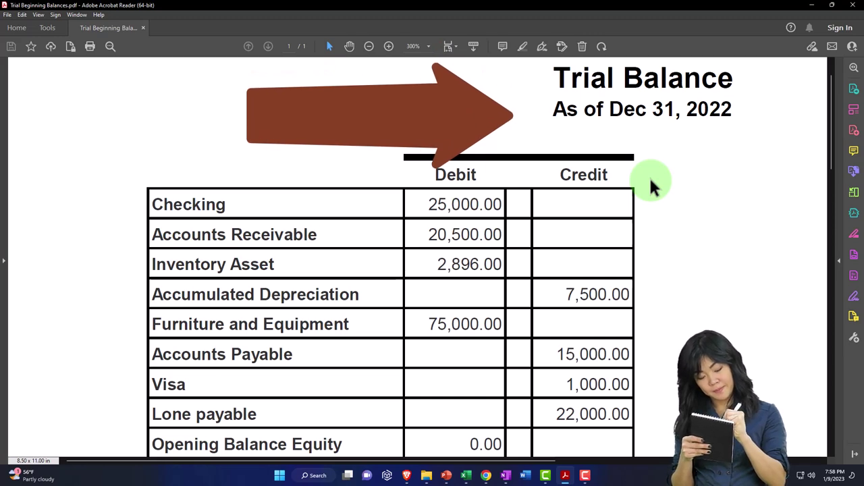
pyautogui.scroll(-1, 651, 184)
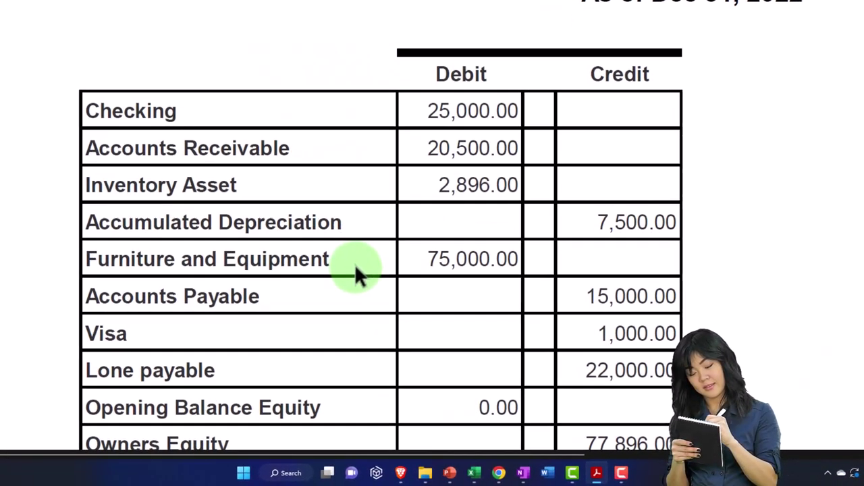
pyautogui.click(370, 310)
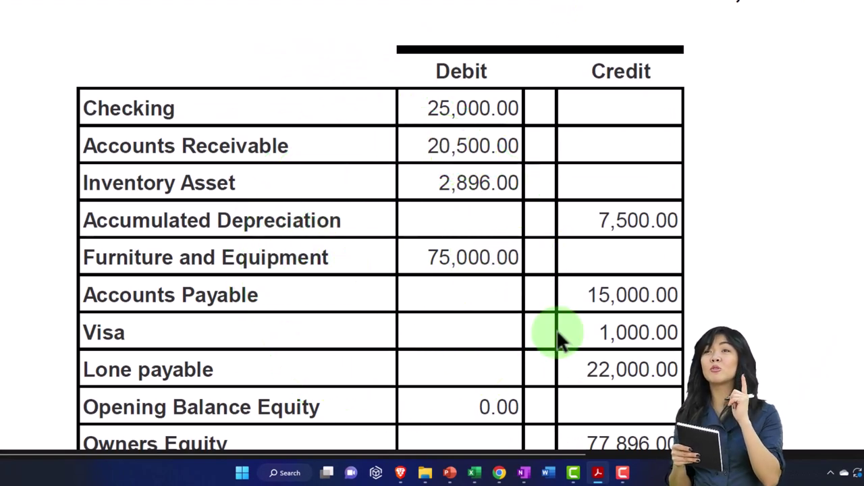
pyautogui.click(641, 447)
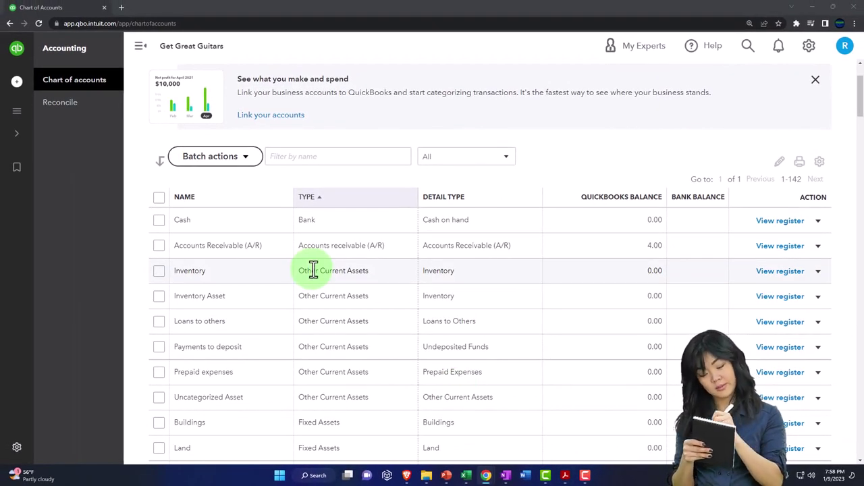
# - Compare the chart of accounts, down through the fixed assets, with the accounts in the trial balance PDF
pyautogui.scroll(-1, 313, 270)
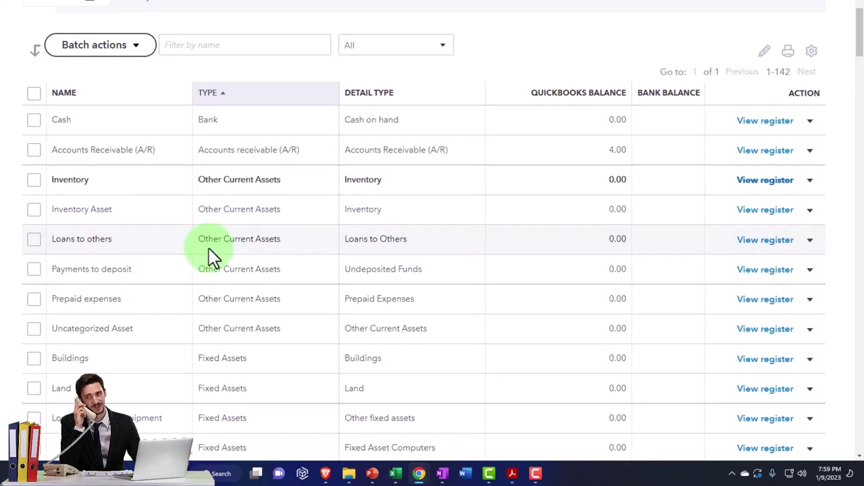
pyautogui.scroll(-5, 208, 248)
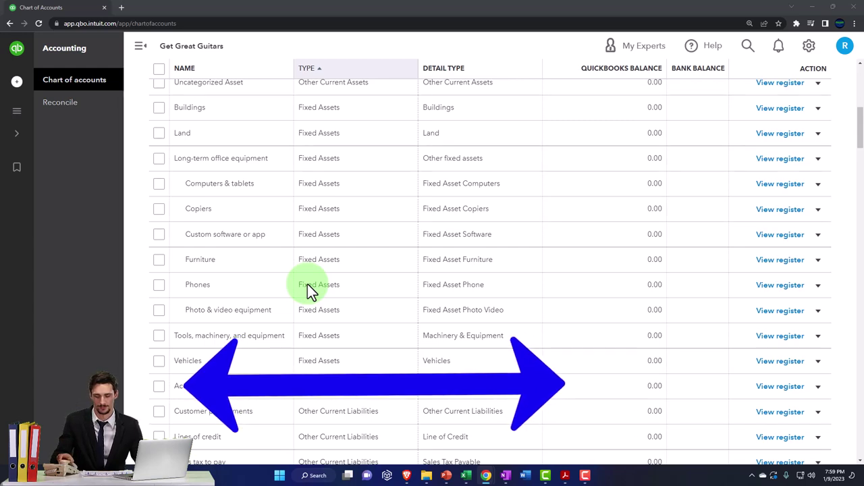
pyautogui.click(565, 475)
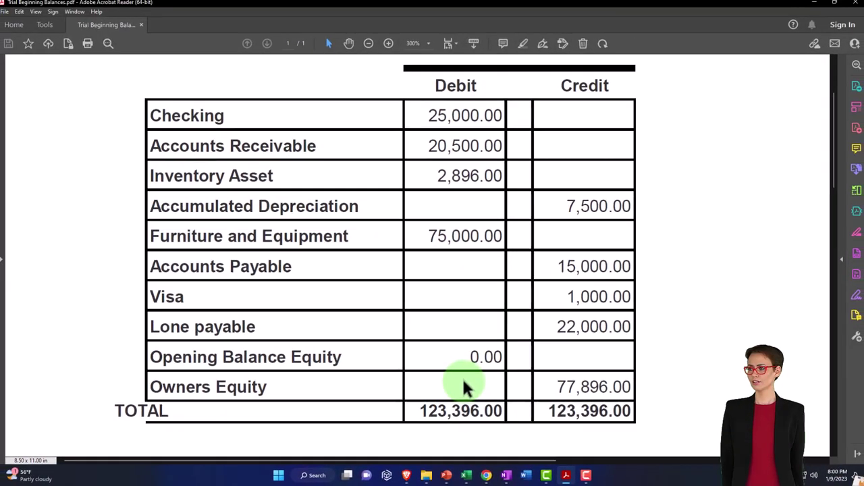
pyautogui.scroll(1, 461, 376)
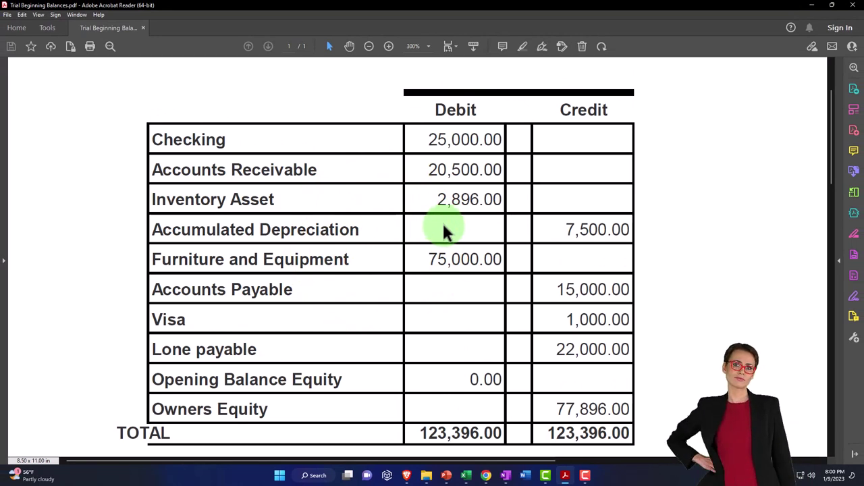
pyautogui.click(813, 6)
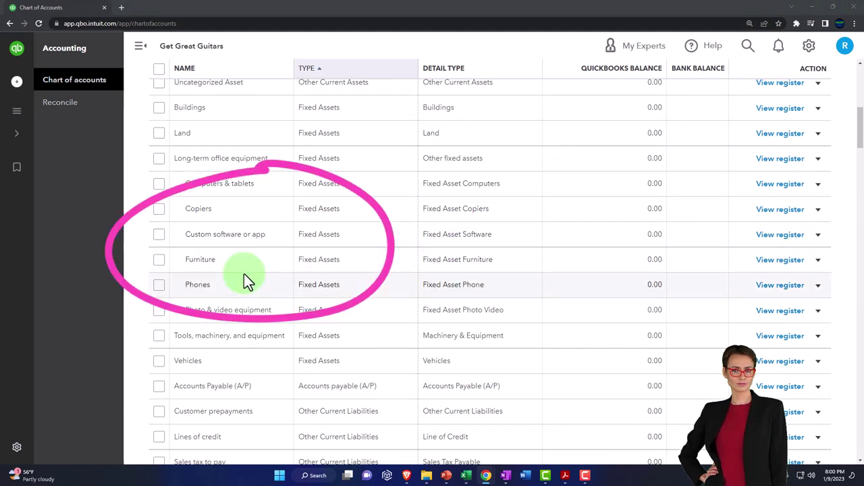
# - Return to the Get Great Guitars dashboard and start a new customer invoice
pyautogui.click(27, 116)
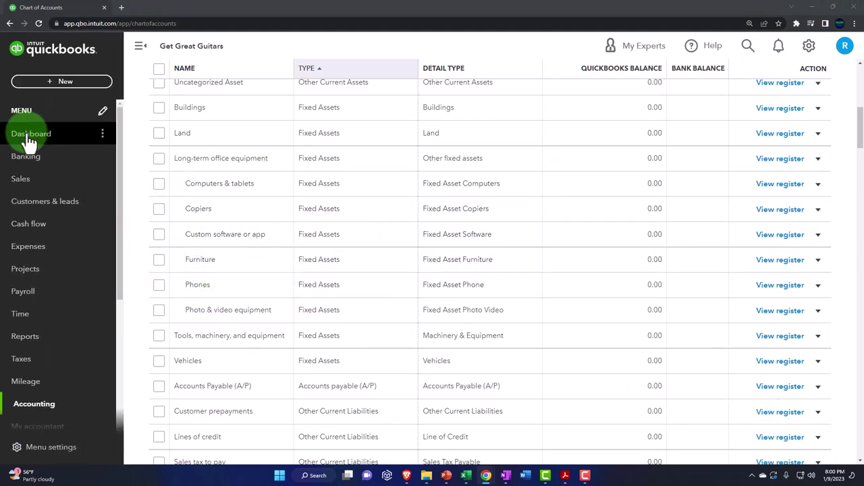
pyautogui.click(28, 141)
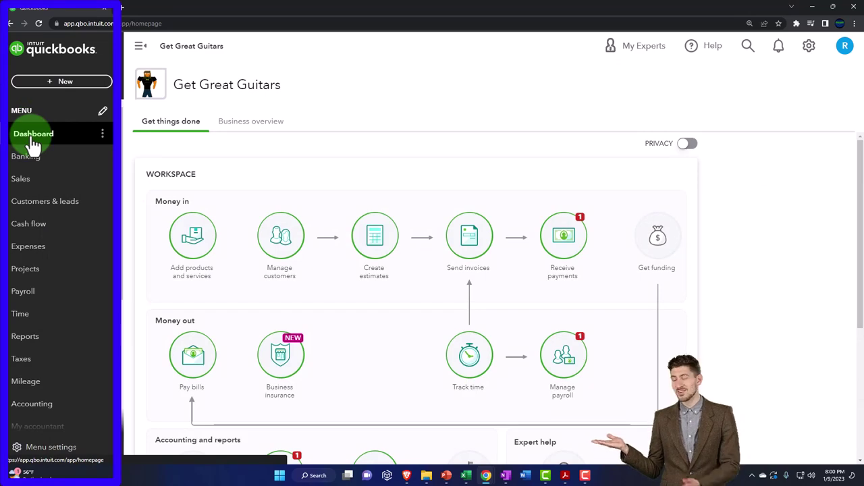
pyautogui.click(50, 82)
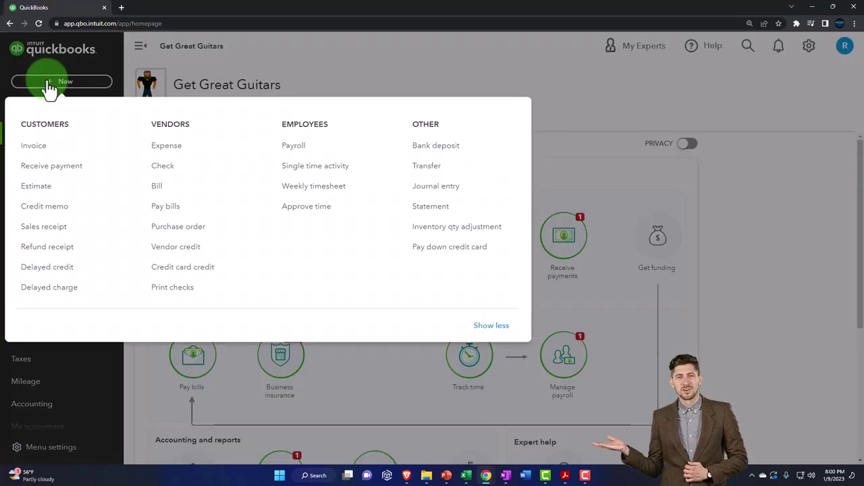
pyautogui.click(42, 145)
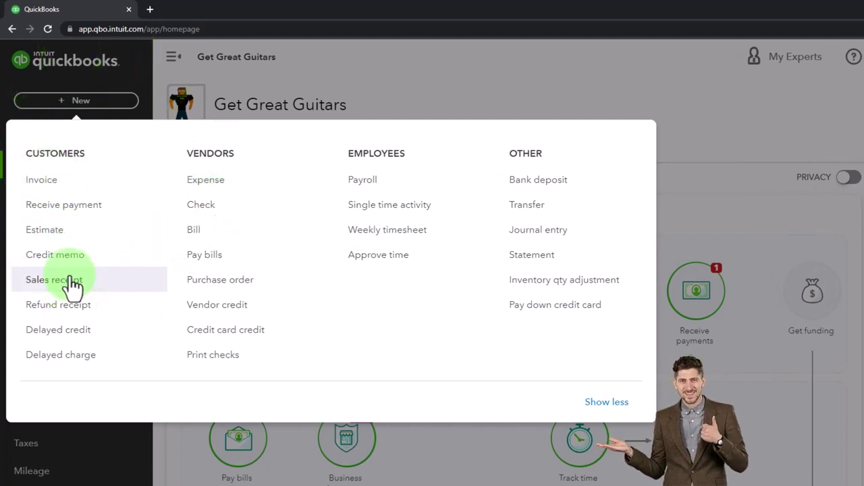
pyautogui.click(55, 183)
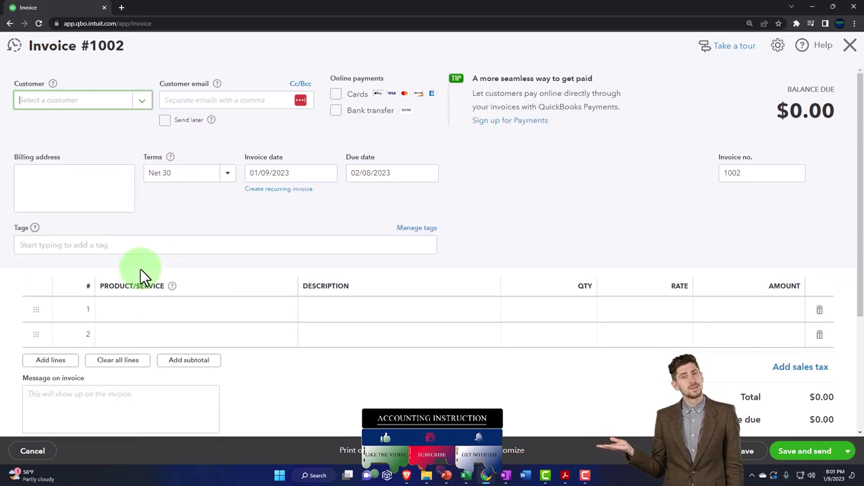
# - Select Hours as the product/service on the first line of the invoice
pyautogui.scroll(-2, 141, 269)
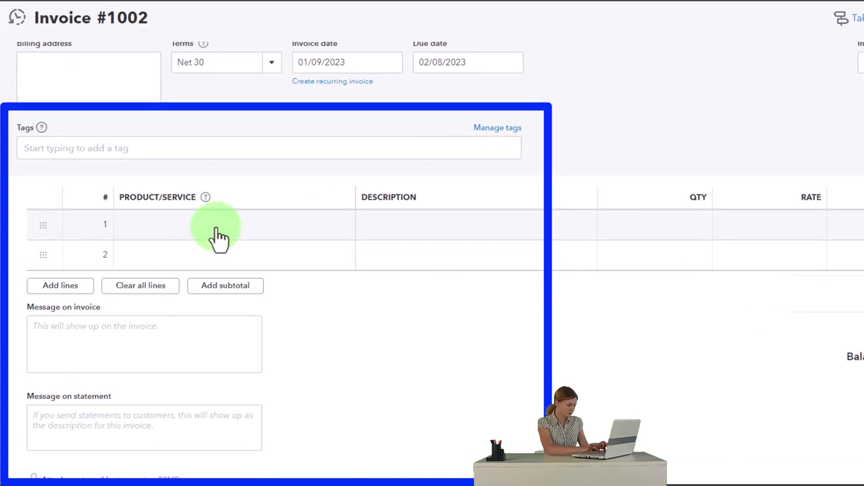
pyautogui.click(217, 235)
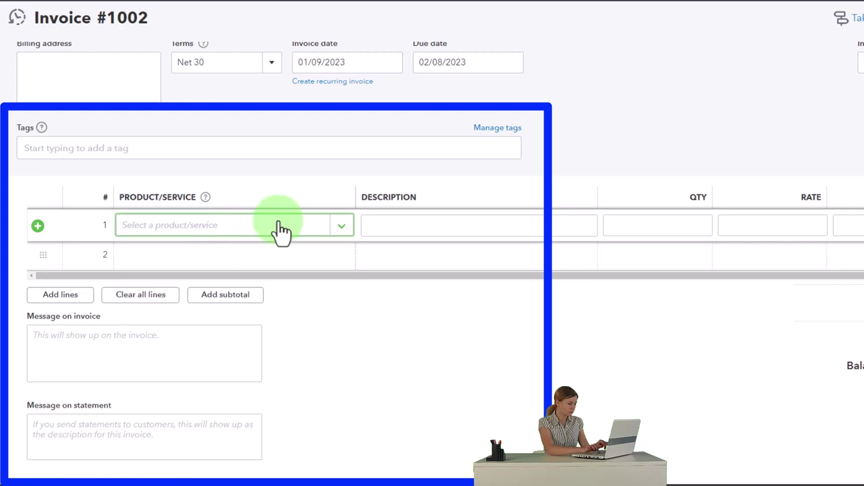
pyautogui.click(340, 229)
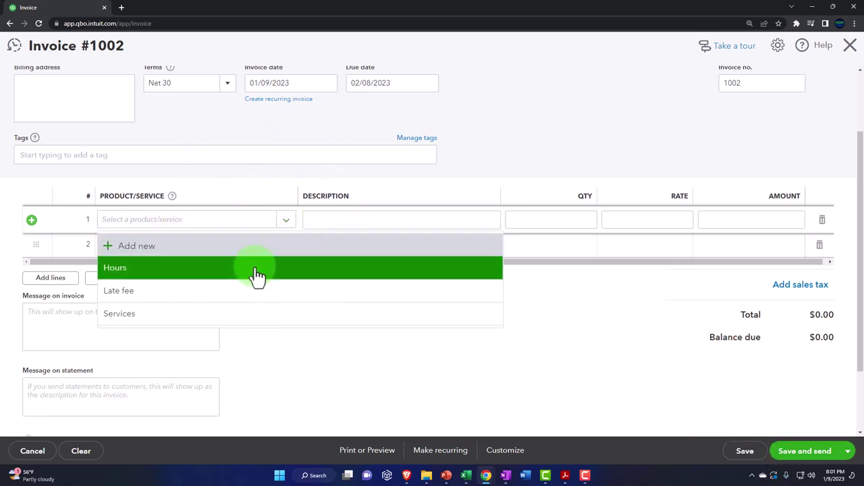
pyautogui.click(257, 276)
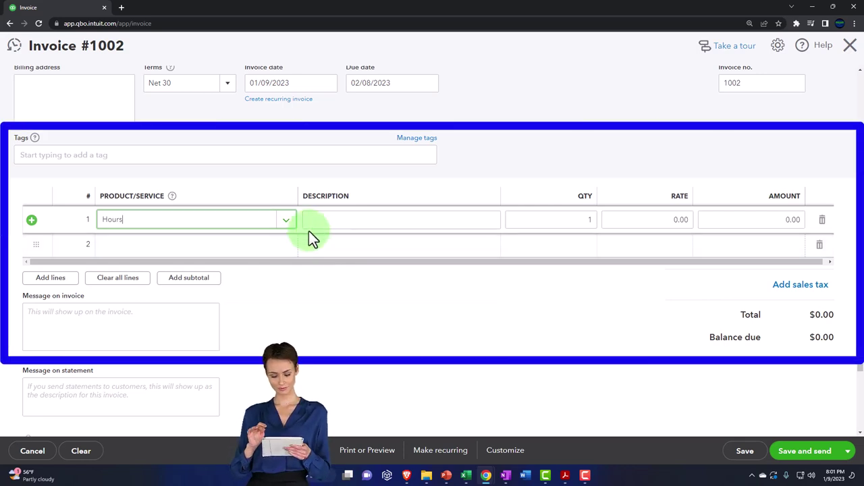
# - Review the product/service choices on the first invoice line, and discard the invoice without saving
pyautogui.click(288, 221)
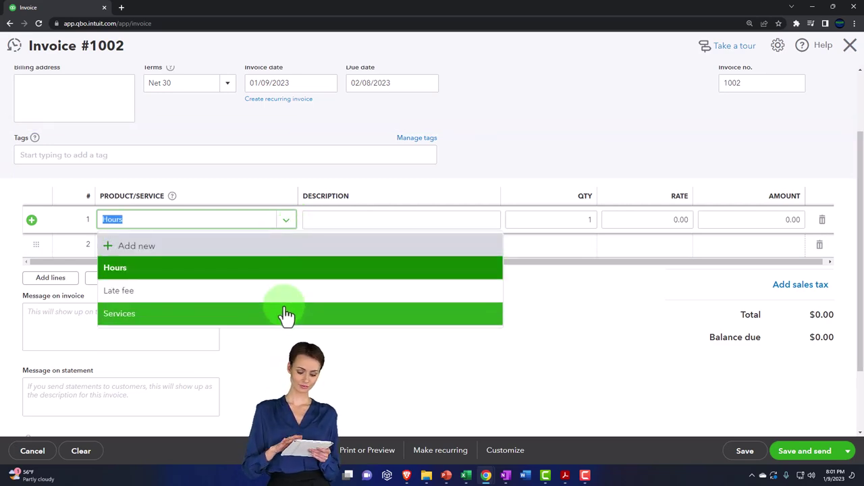
pyautogui.click(322, 225)
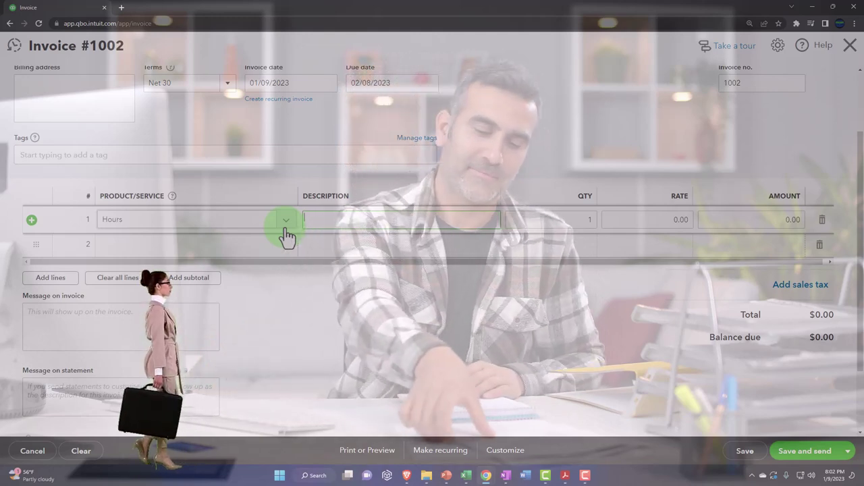
pyautogui.click(848, 59)
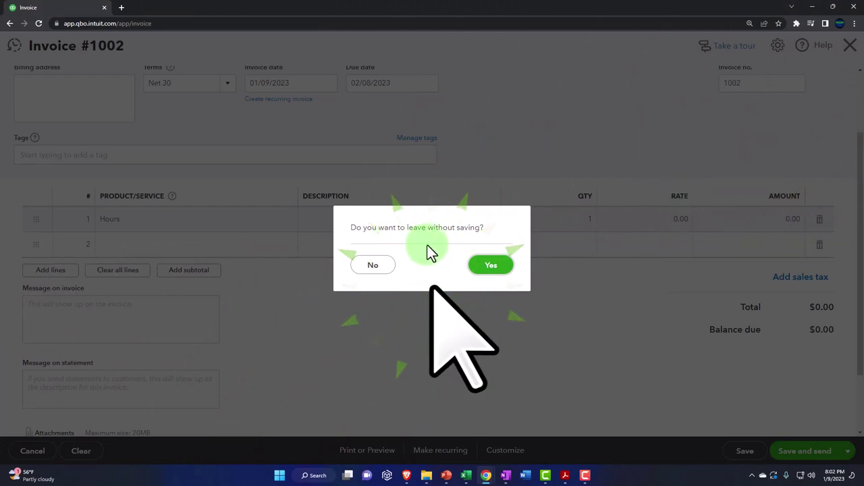
pyautogui.click(490, 266)
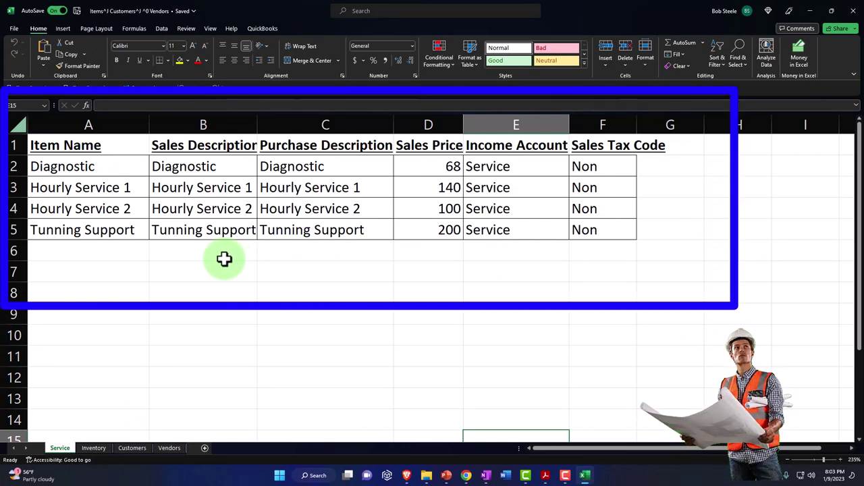
# - Examine the service items, sales prices and income accounts on the Service worksheet in Excel
pyautogui.scroll(-1, 224, 259)
pyautogui.scroll(1, 225, 261)
pyautogui.keyDown('ctrl'); pyautogui.scroll(1, 225, 264); pyautogui.keyUp('ctrl')
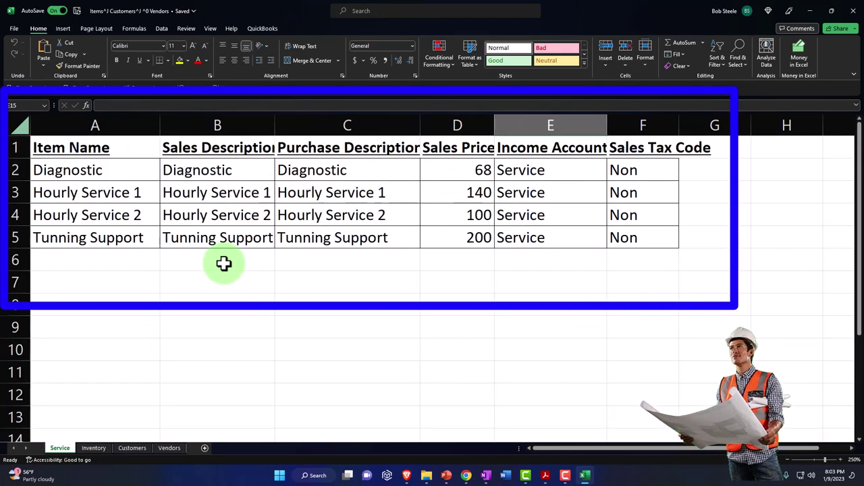
pyautogui.click(124, 178)
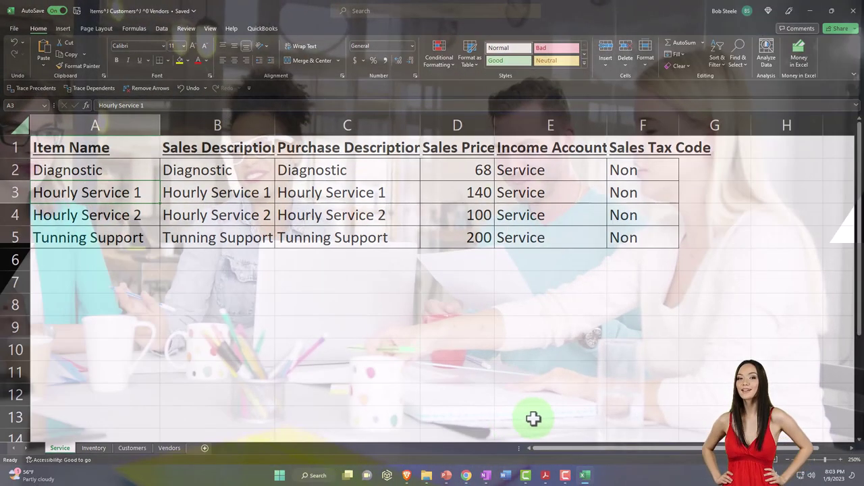
# - Switch to the Get Great Guitars QuickBooks window, start a new invoice and view the product/service choices on its first line
pyautogui.moveTo(467, 472)
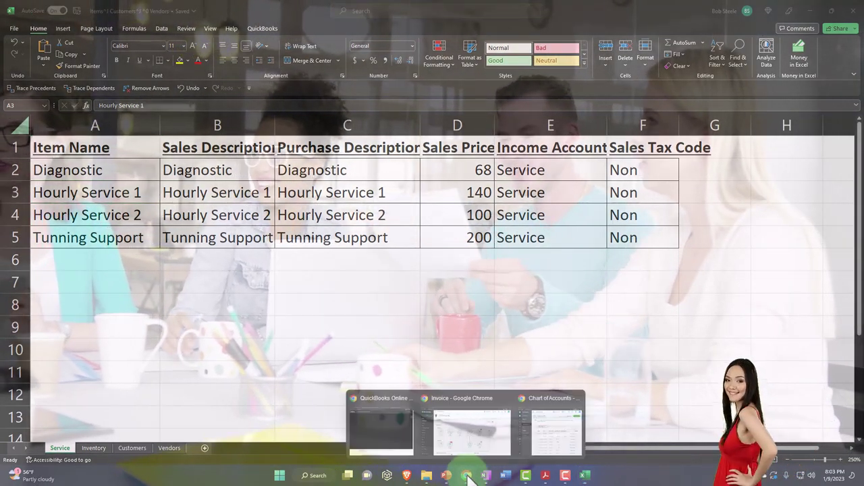
pyautogui.click(476, 434)
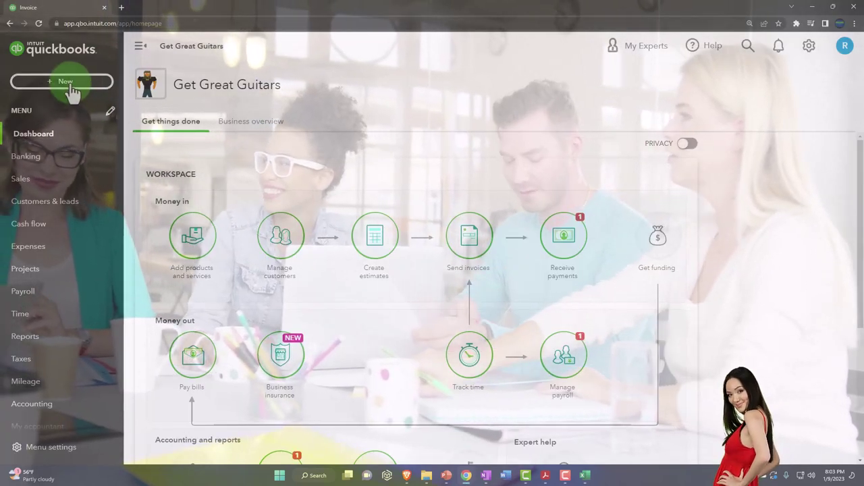
pyautogui.click(72, 93)
pyautogui.click(52, 146)
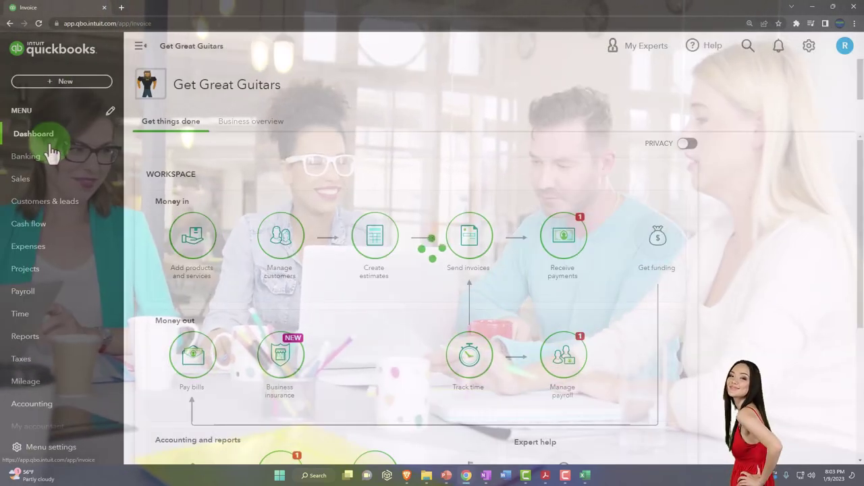
pyautogui.click(210, 312)
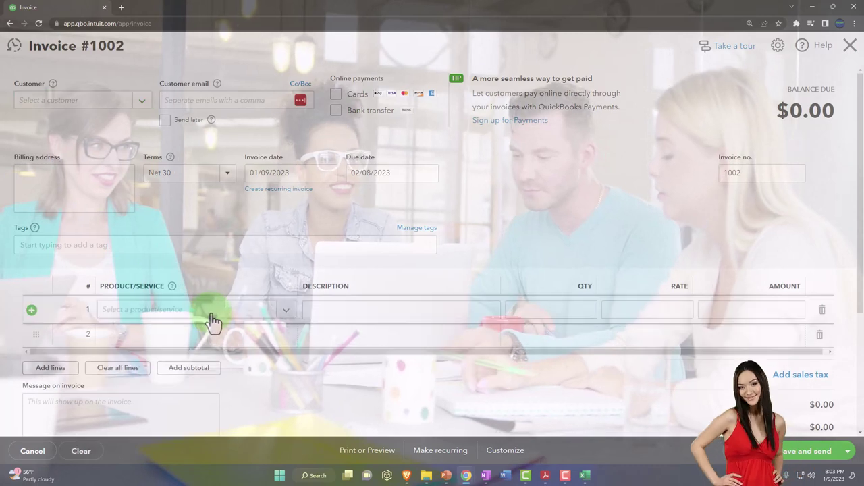
pyautogui.click(282, 315)
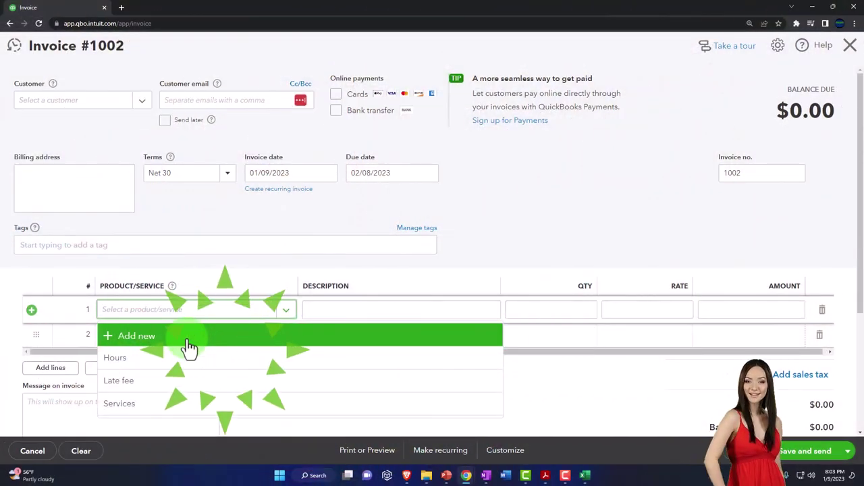
pyautogui.click(550, 238)
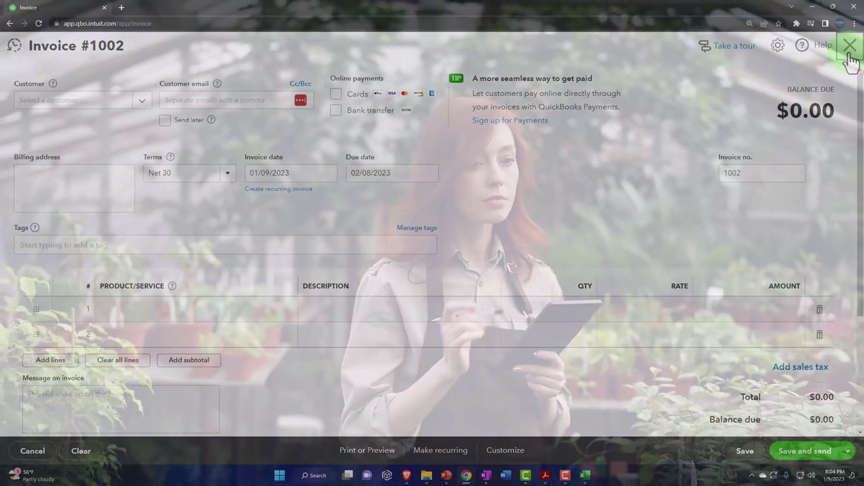
# - Discard the unsaved invoice and open the Products and Services list of Get Great Guitars
pyautogui.click(849, 46)
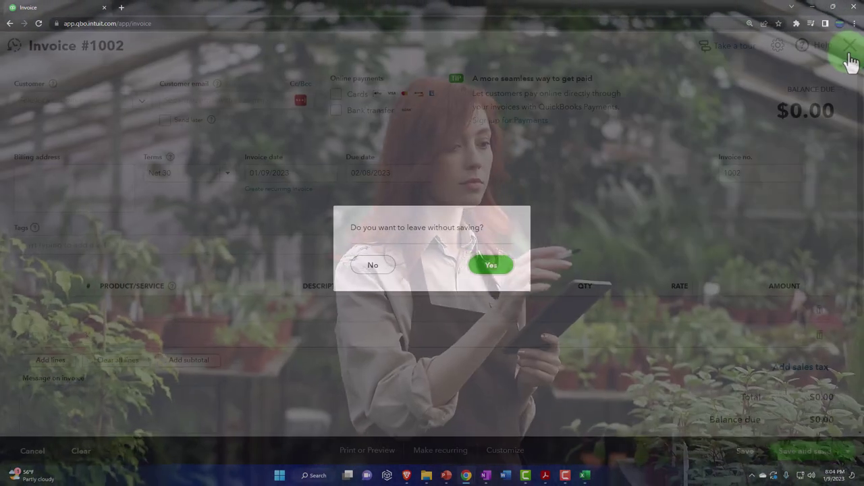
pyautogui.click(508, 269)
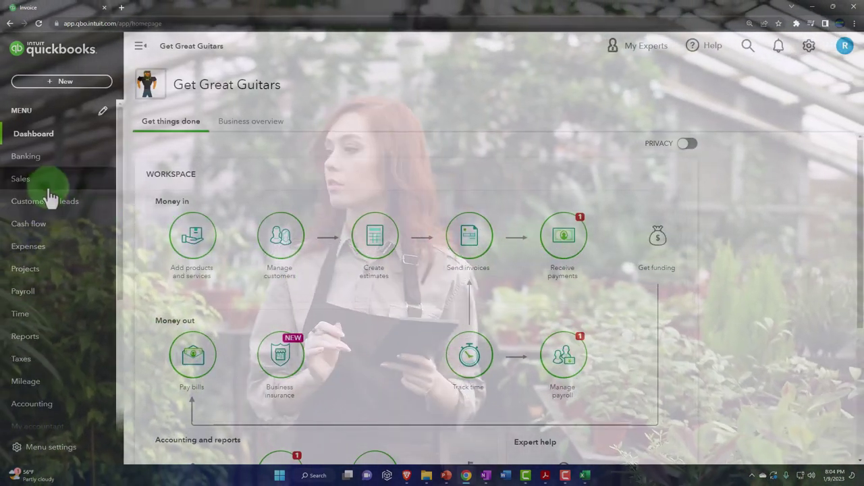
pyautogui.click(42, 181)
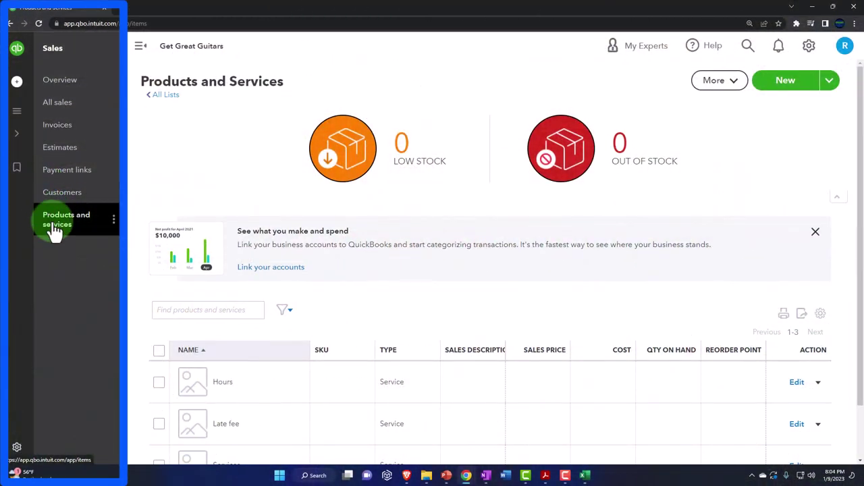
# - Bring the Sample Company window forward, open its Products & services page under Get paid & pay, and move the window aside
pyautogui.hotkey('alt', 'Tab')
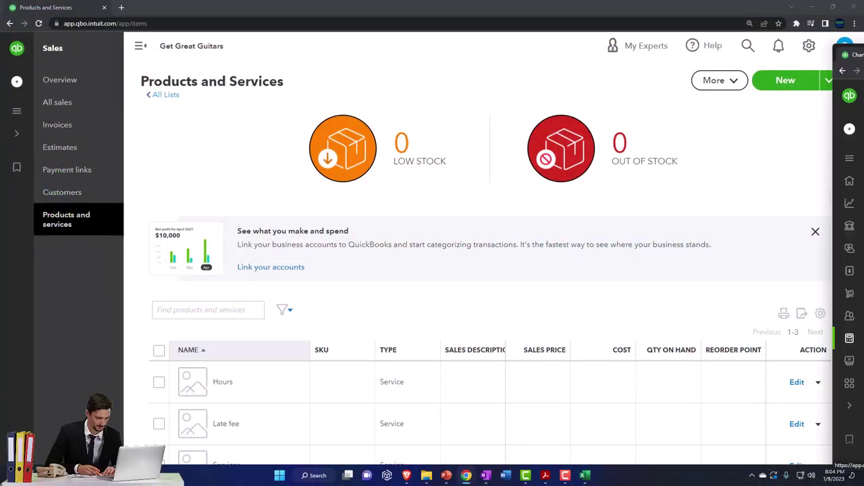
pyautogui.moveTo(575, 77); pyautogui.dragTo(454, 40)
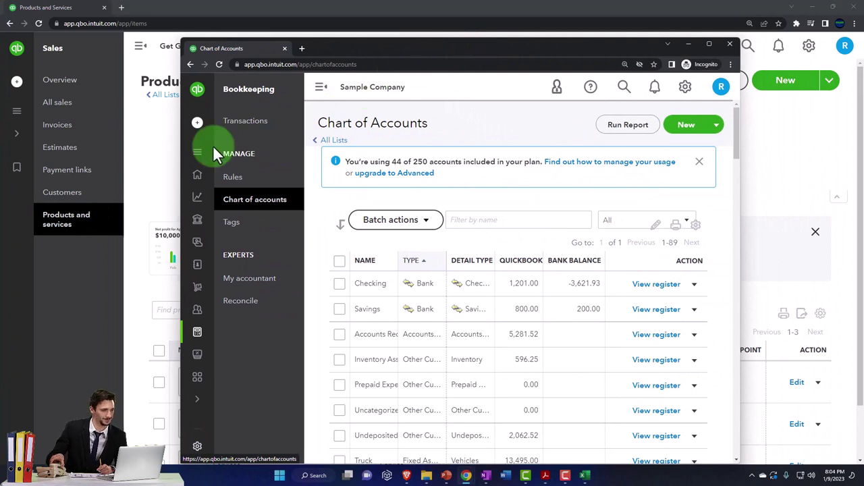
pyautogui.moveTo(203, 152)
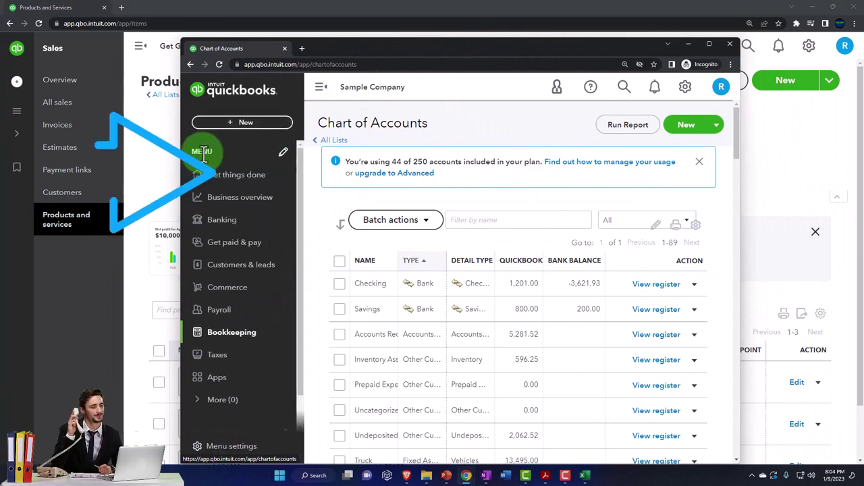
pyautogui.click(219, 244)
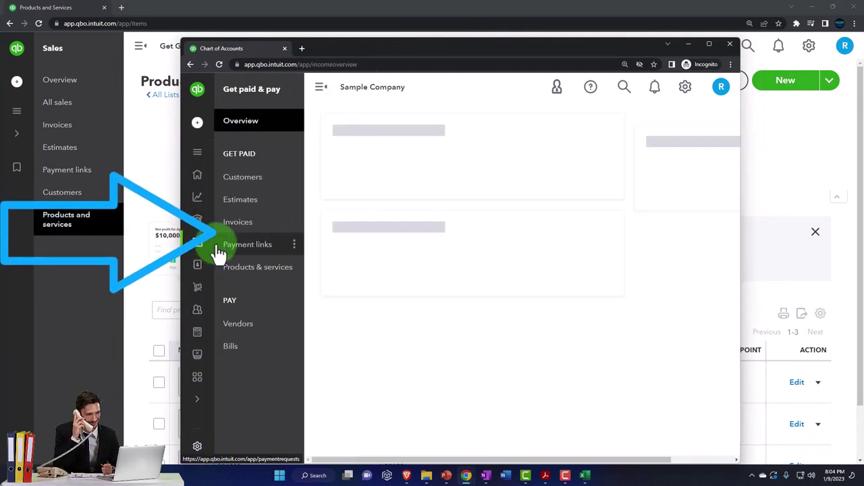
pyautogui.click(238, 278)
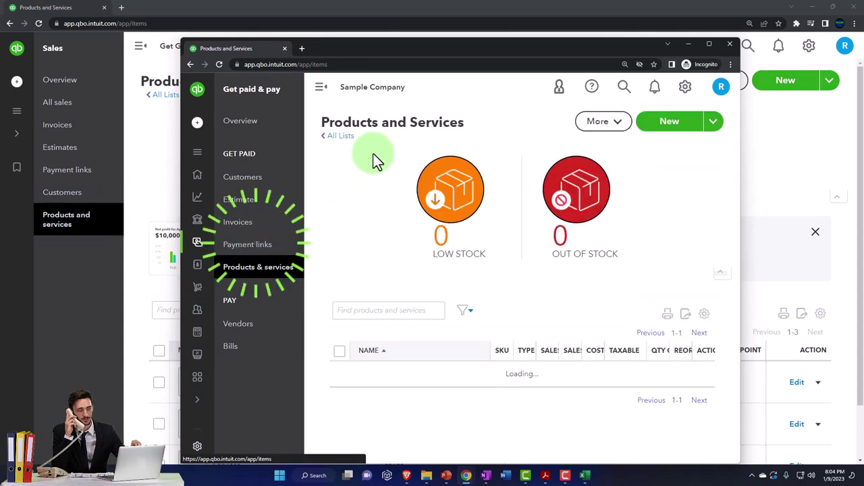
pyautogui.moveTo(401, 48); pyautogui.dragTo(863, 81)
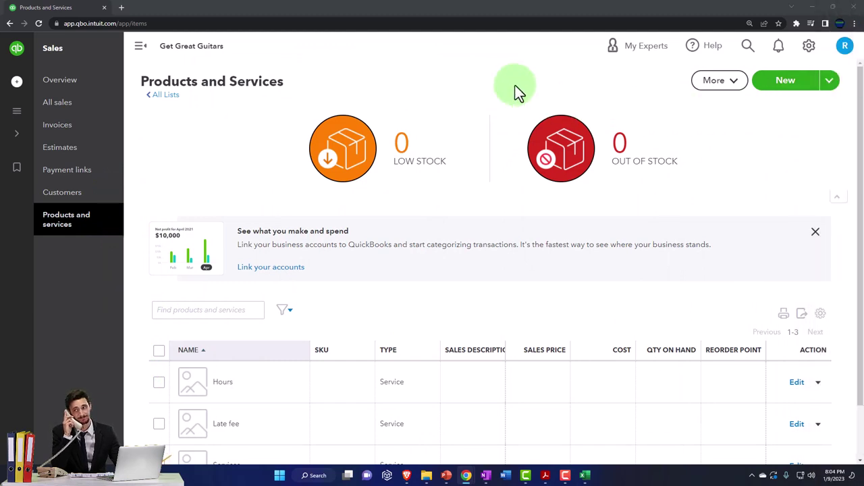
# - Hide the navigation menu, and review the types offered for a new product or service and the existing items
pyautogui.click(141, 48)
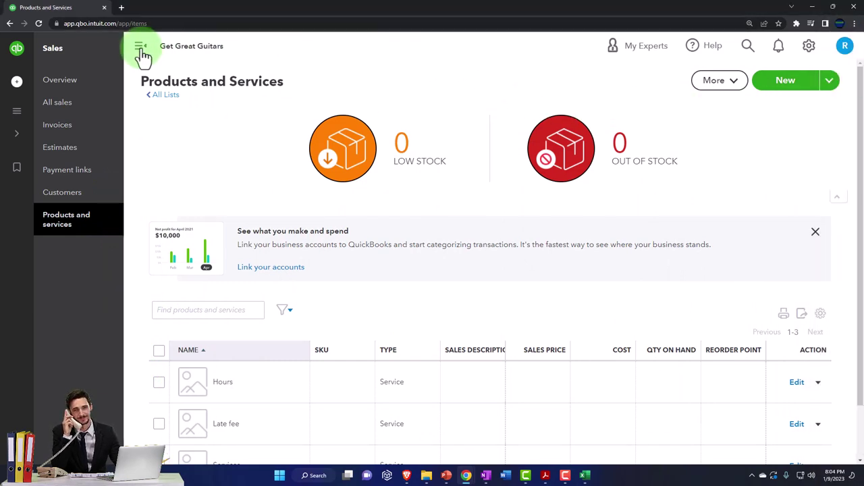
pyautogui.click(785, 92)
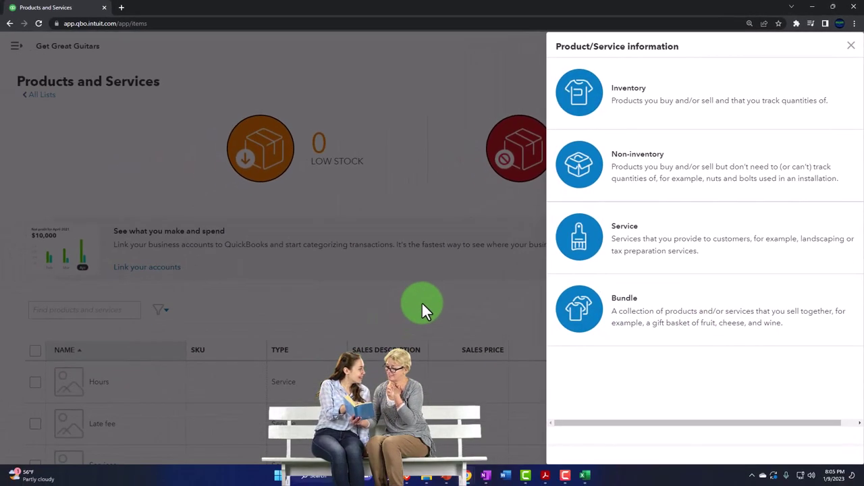
pyautogui.click(850, 45)
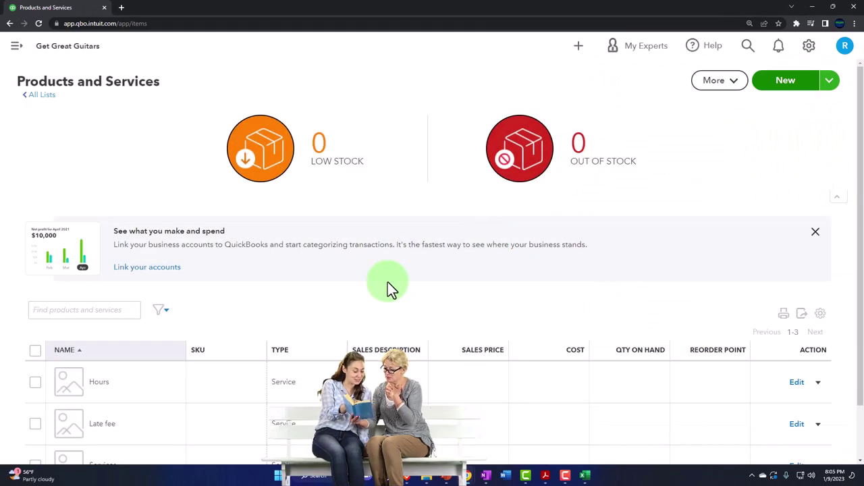
pyautogui.scroll(-2, 337, 304)
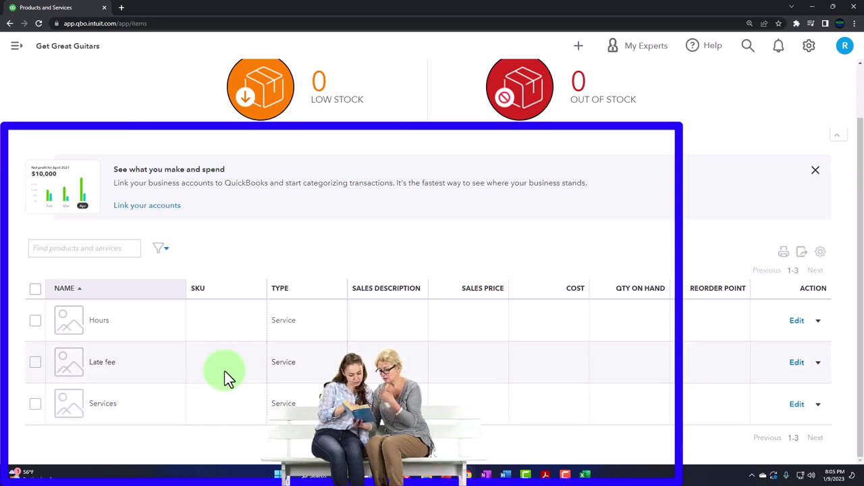
pyautogui.scroll(2, 601, 236)
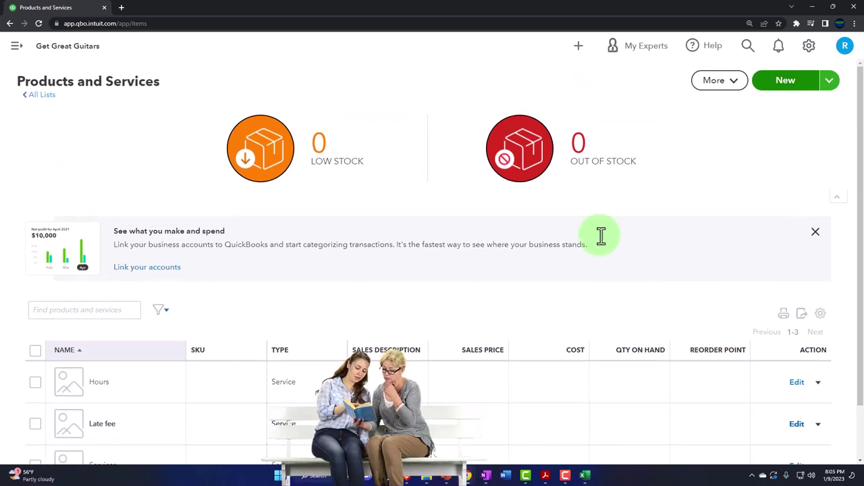
# - Start a new item of type Service and go through its name, SKU, category, description and sales price fields
pyautogui.click(804, 87)
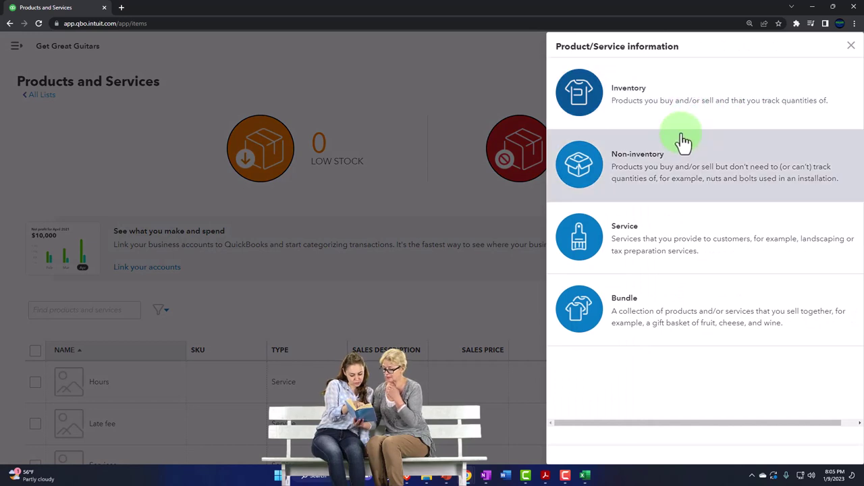
pyautogui.click(650, 247)
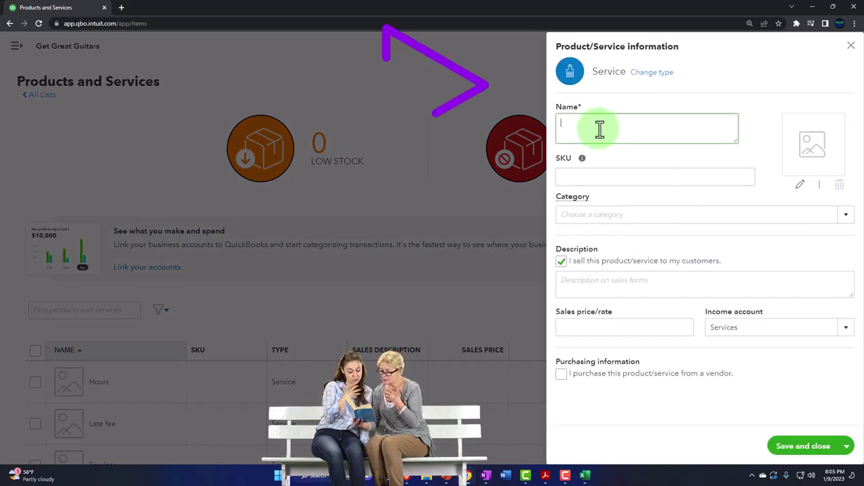
pyautogui.click(573, 177)
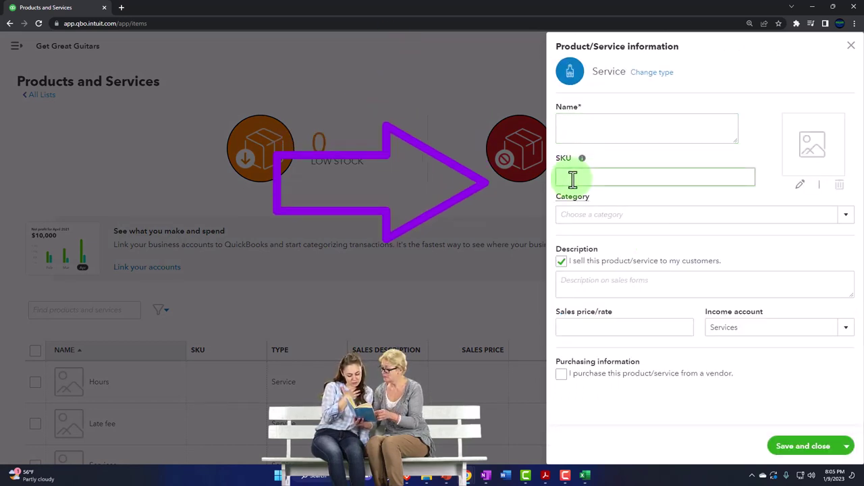
pyautogui.click(581, 213)
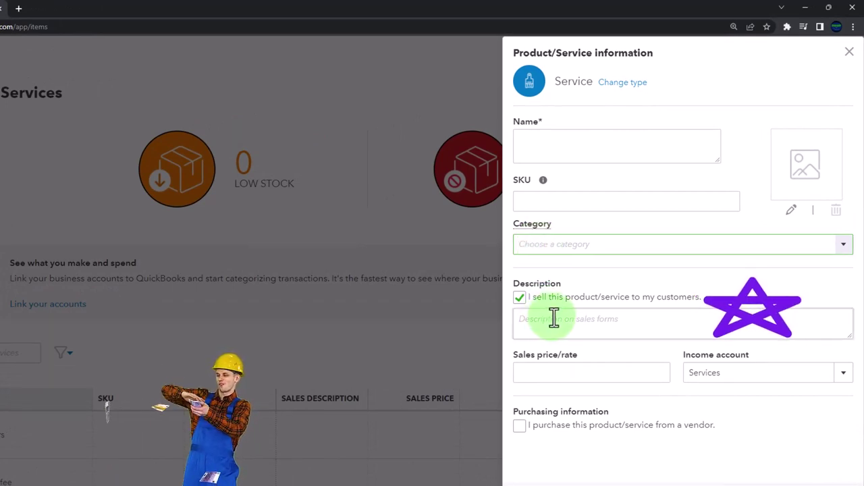
pyautogui.click(634, 327)
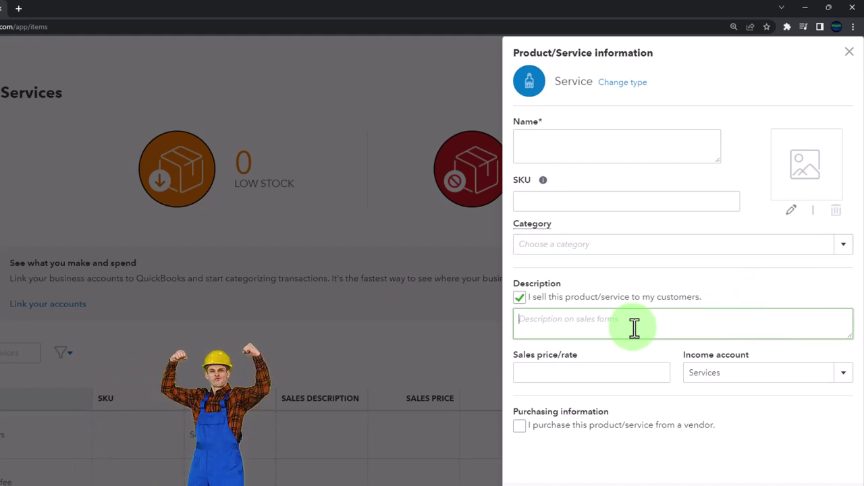
pyautogui.click(604, 371)
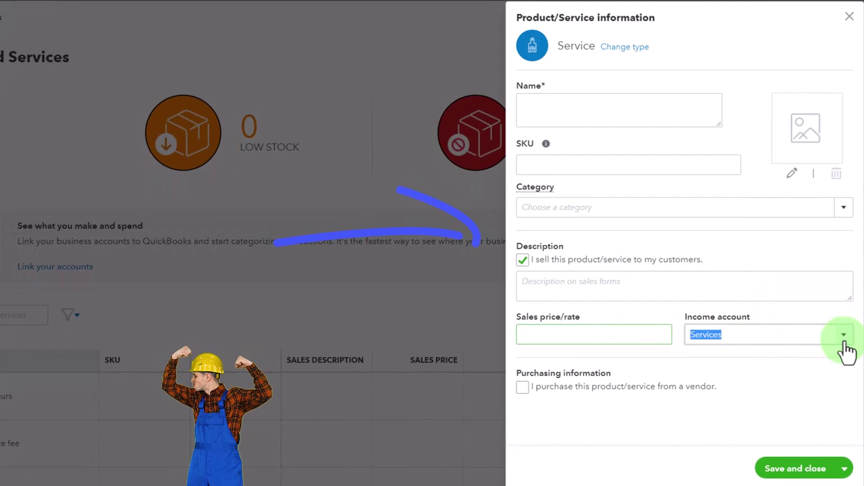
# - Examine the accounts available as the new service item's income account, leaving Services selected
pyautogui.click(844, 339)
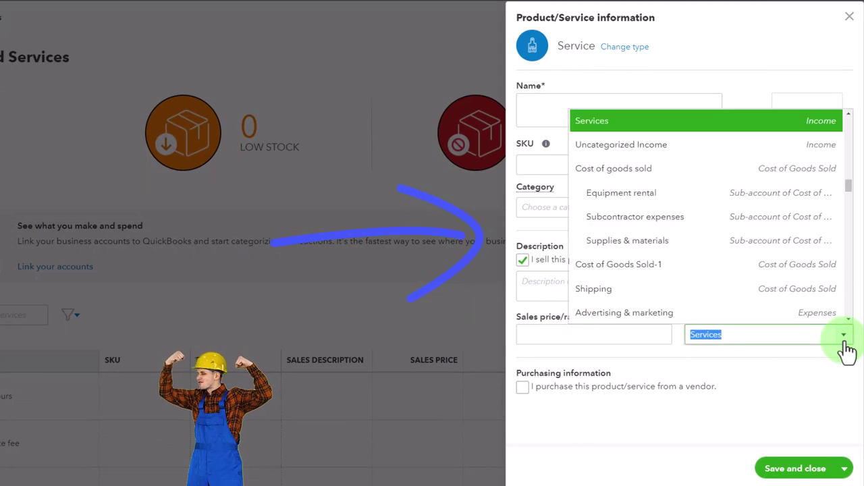
pyautogui.scroll(2, 801, 293)
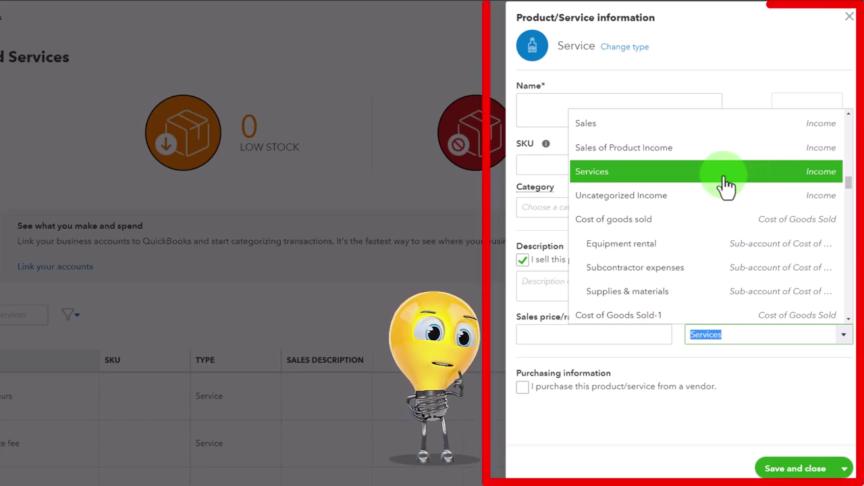
pyautogui.click(758, 385)
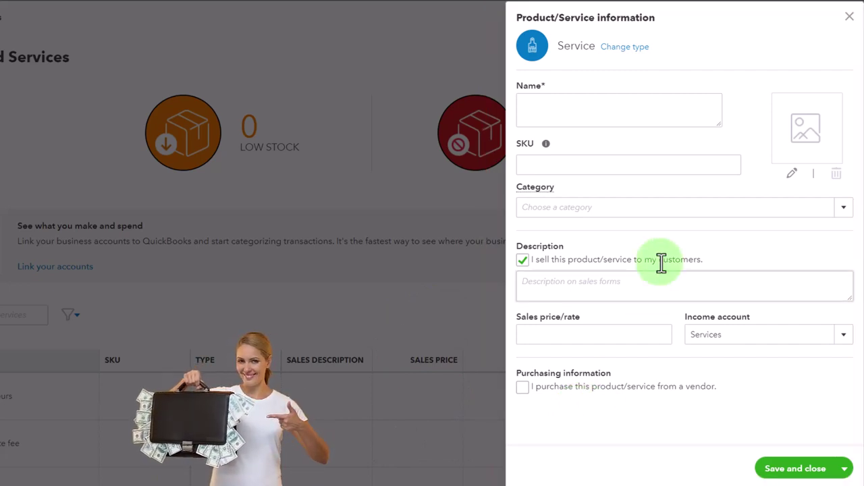
# - Leave the new service item form and download the sample file from the products and services import page
pyautogui.click(849, 25)
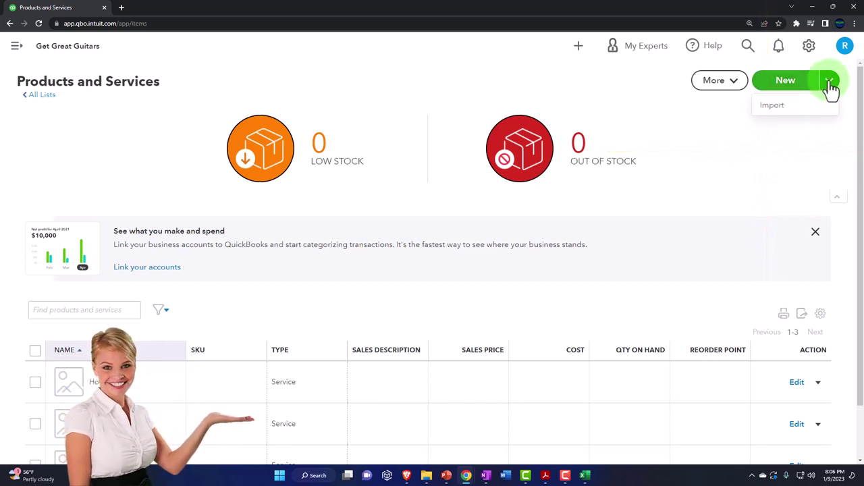
pyautogui.click(789, 113)
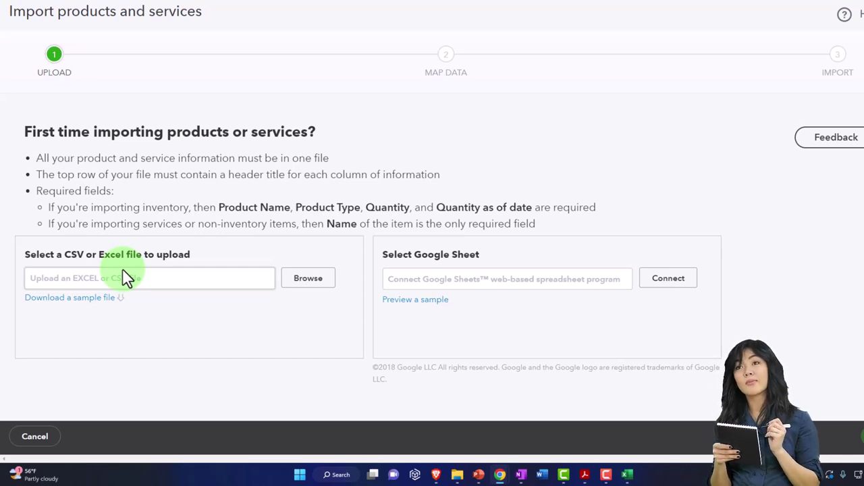
pyautogui.click(99, 307)
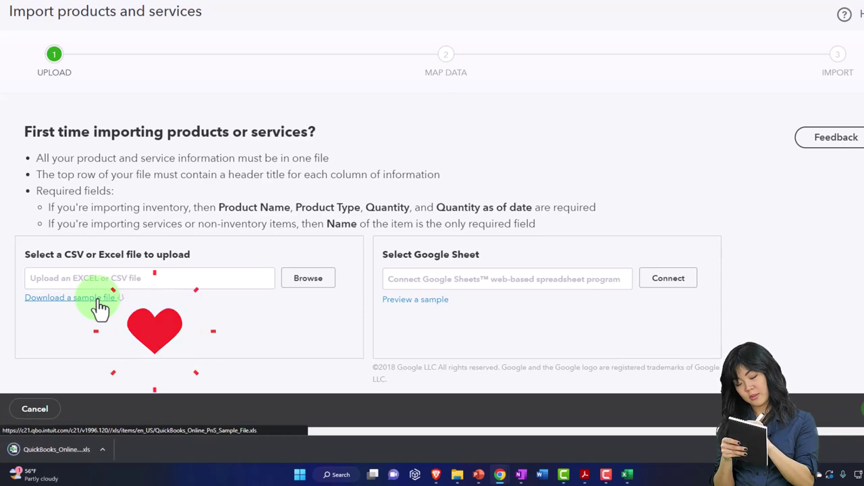
# - Open the downloaded QuickBooks_Online_PnS_Sample_File in Excel and enable editing
pyautogui.click(82, 452)
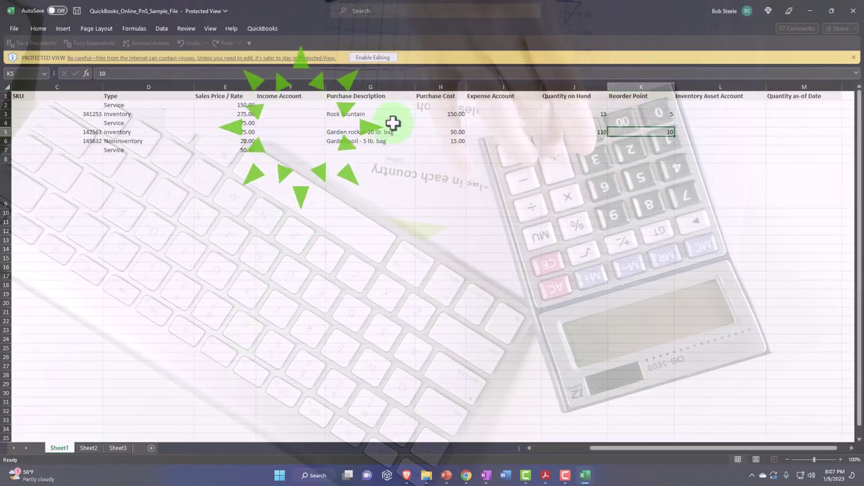
pyautogui.click(380, 60)
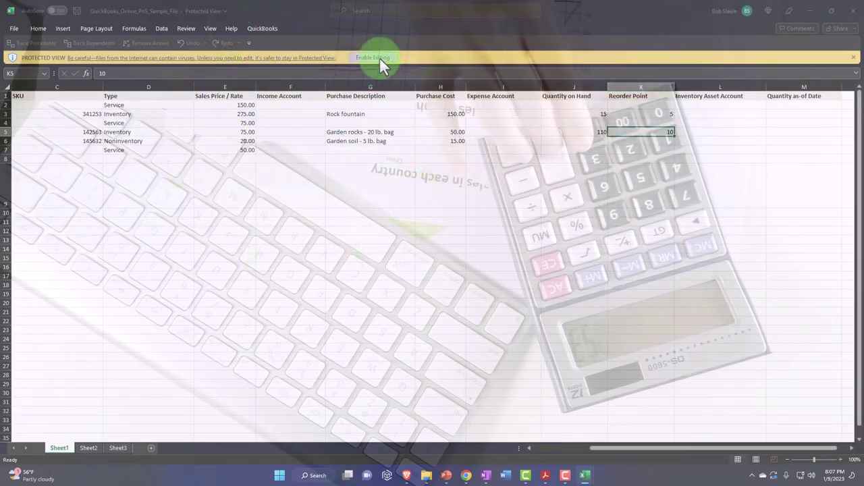
pyautogui.click(202, 280)
pyautogui.scroll(6, 202, 279)
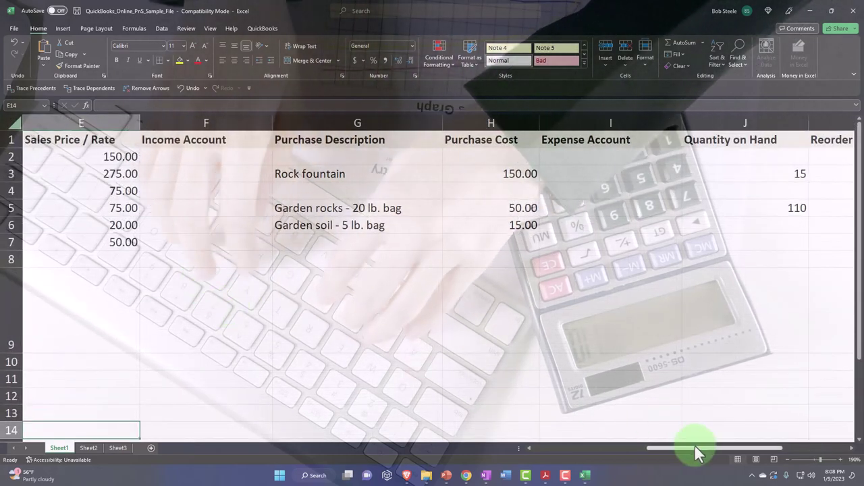
pyautogui.moveTo(700, 450); pyautogui.dragTo(545, 458)
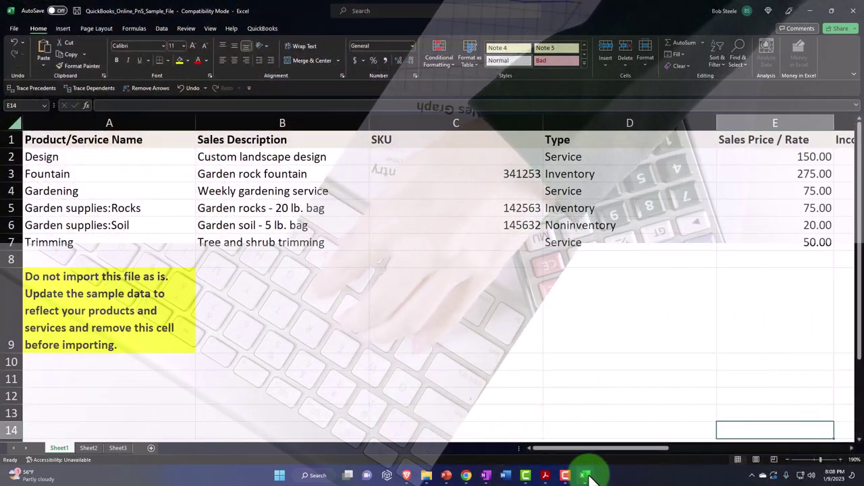
# - Compare the Service sheet of the items, customers and vendors workbook with the column headers of the sample file
pyautogui.moveTo(589, 477)
pyautogui.click(560, 447)
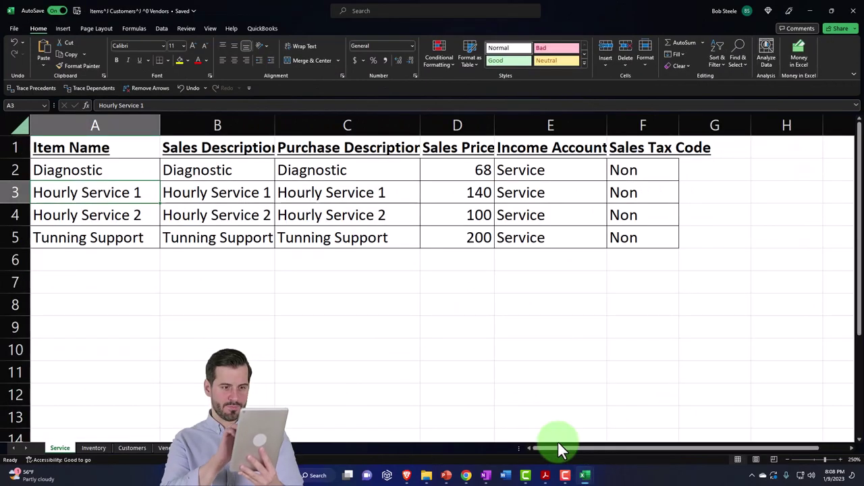
pyautogui.click(299, 313)
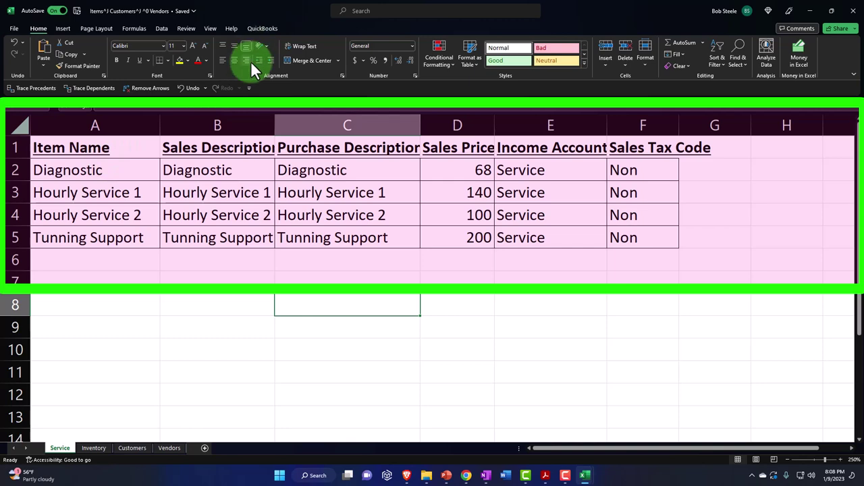
pyautogui.click(585, 475)
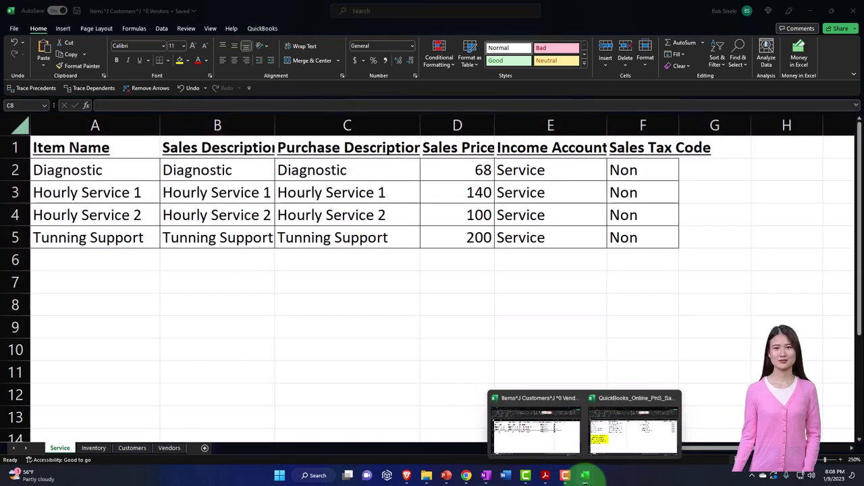
pyautogui.click(634, 439)
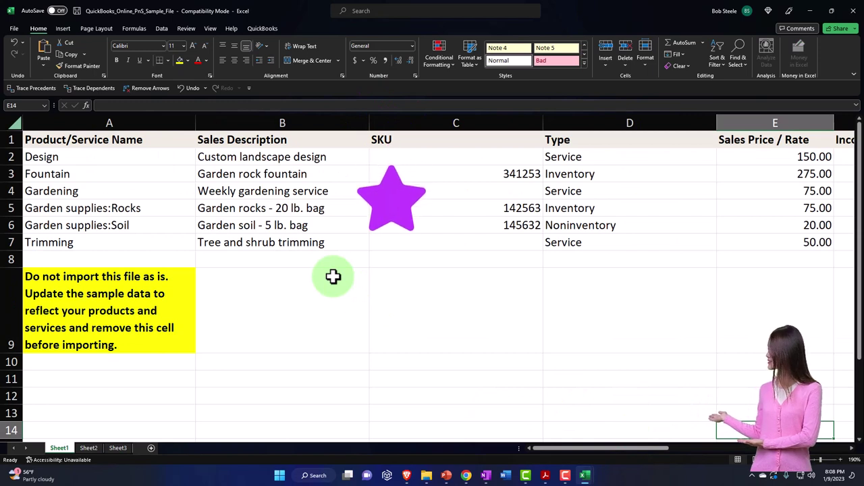
pyautogui.click(141, 139)
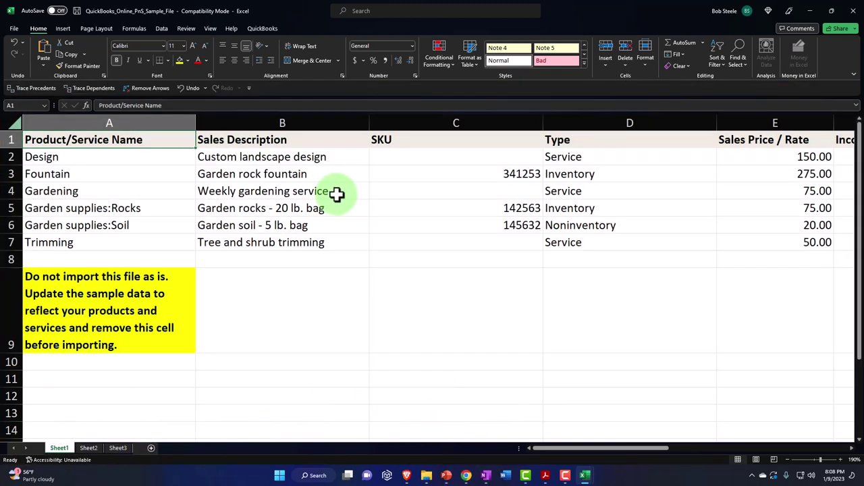
# - Delete row 9 with the yellow "Do not import this file as is" note from the sample file
pyautogui.click(7, 302)
pyautogui.rightClick(77, 304)
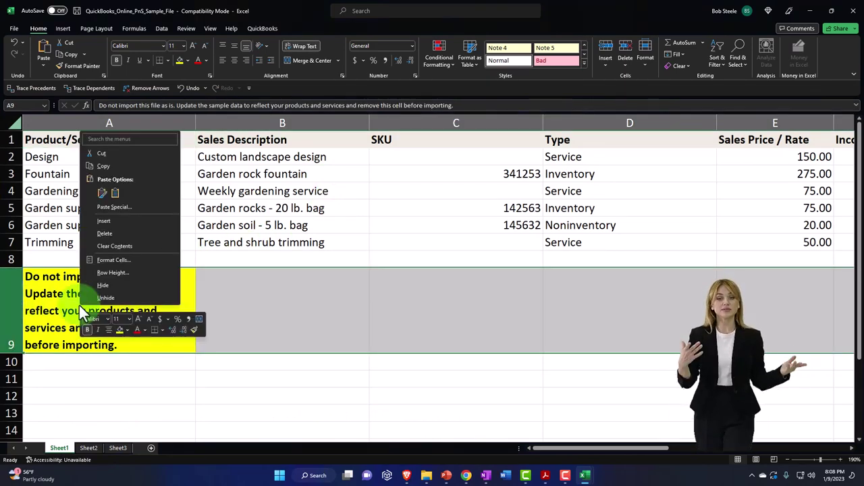
pyautogui.click(105, 233)
pyautogui.click(209, 339)
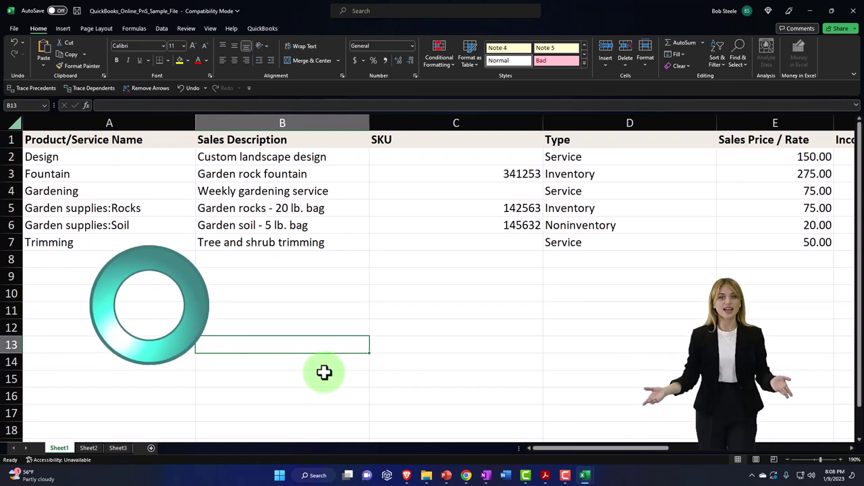
# - Recheck the columns of the Service list, and delete the SKU column from the sample file
pyautogui.moveTo(585, 472)
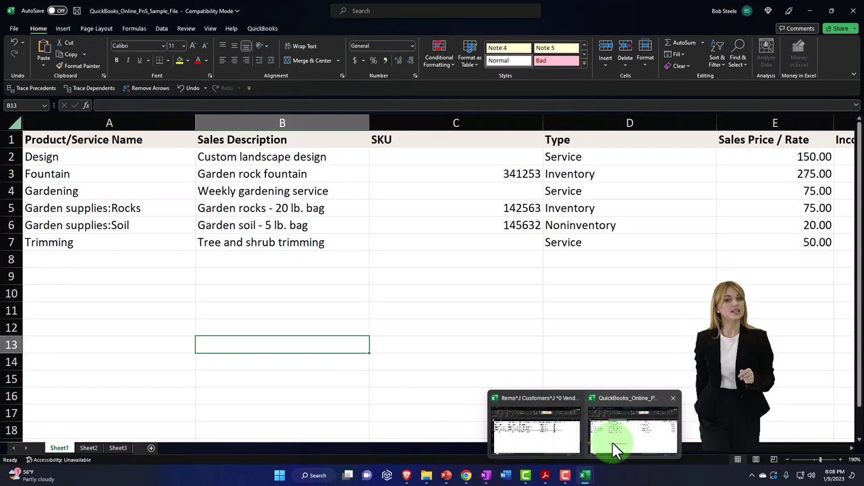
pyautogui.moveTo(559, 441)
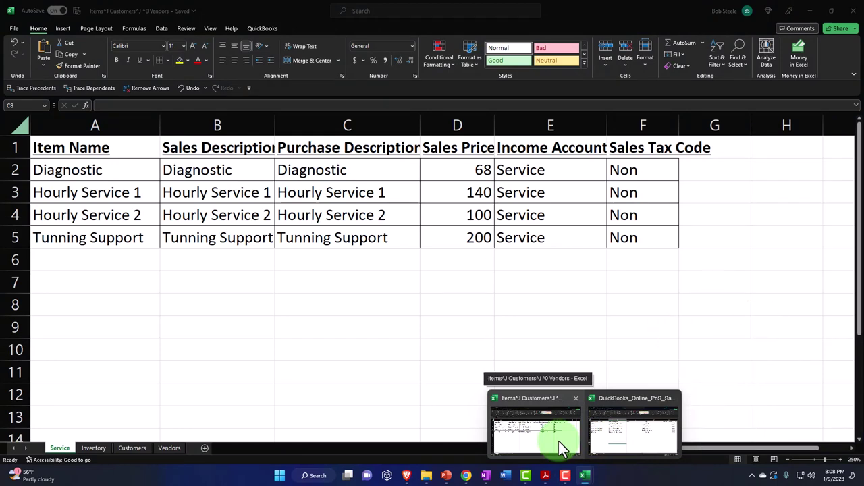
pyautogui.click(633, 426)
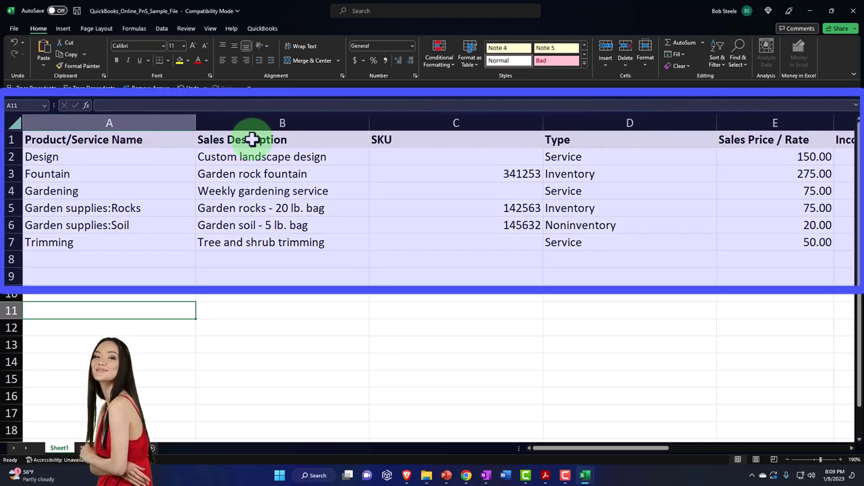
pyautogui.click(410, 122)
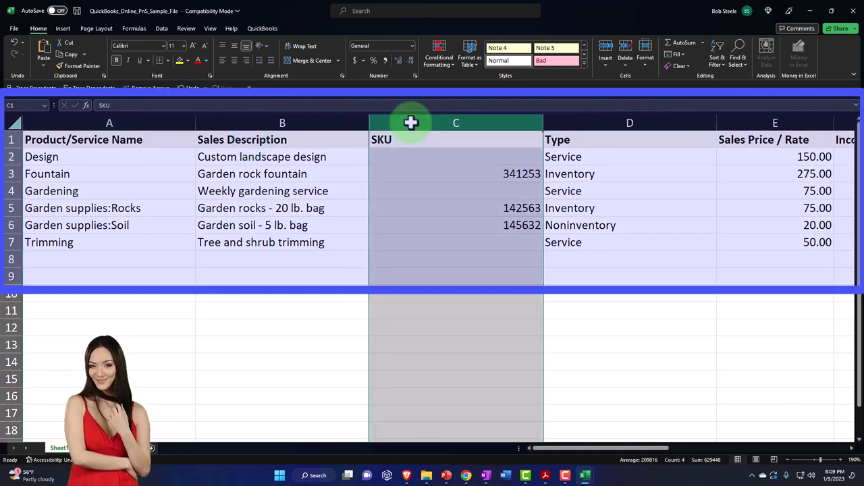
pyautogui.rightClick(416, 235)
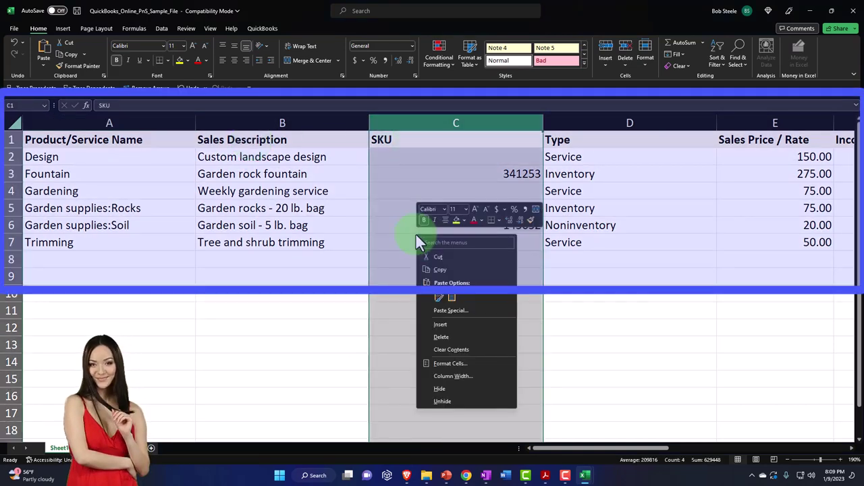
pyautogui.click(440, 337)
pyautogui.click(426, 273)
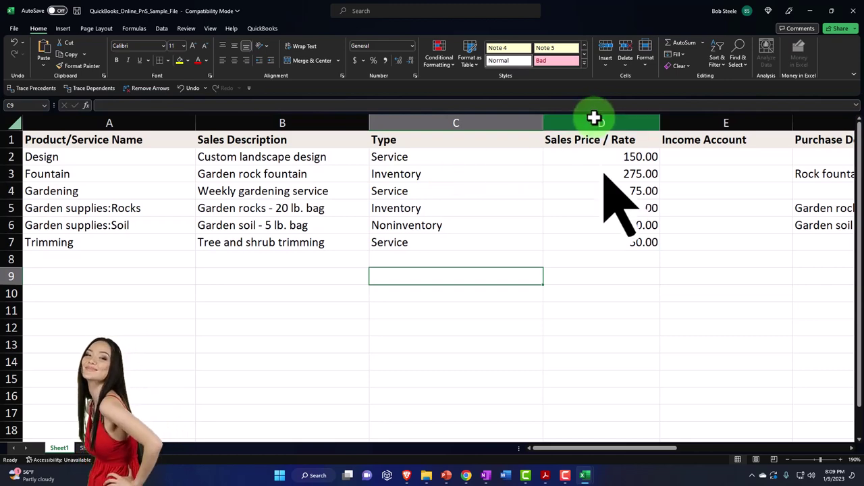
# - Keep the Income Account column and delete the Purchase Description, Purchase Cost and Expense Account columns from the sample file
pyautogui.click(693, 122)
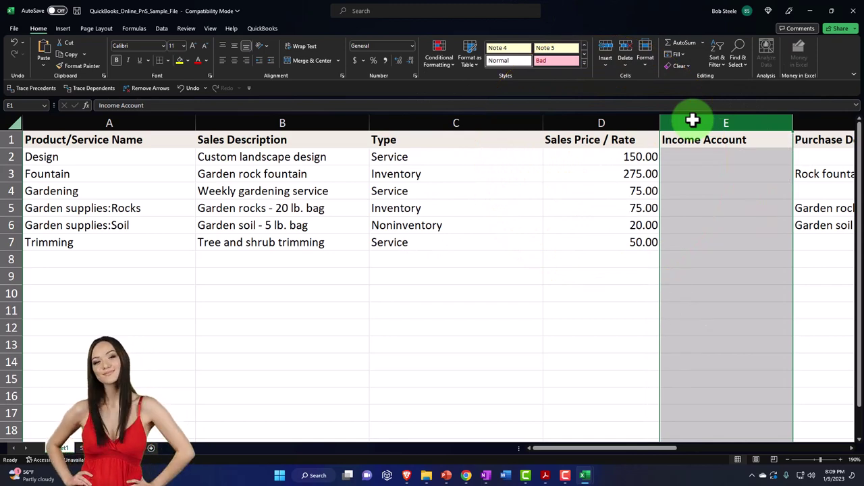
pyautogui.press('Right')
pyautogui.press('Right')
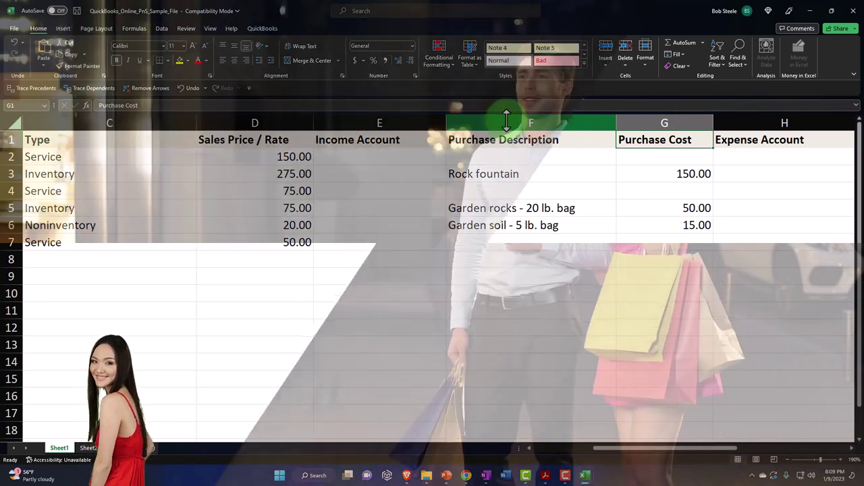
pyautogui.click(507, 121)
pyautogui.moveTo(507, 121); pyautogui.dragTo(739, 129)
pyautogui.rightClick(577, 260)
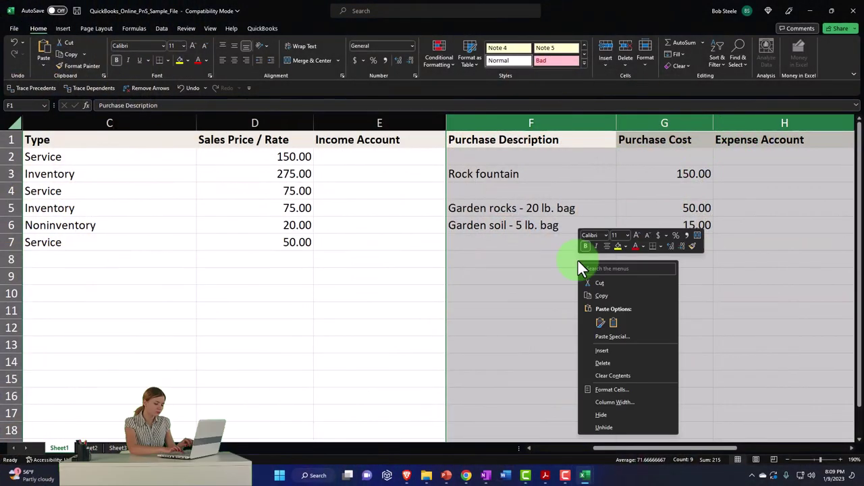
pyautogui.click(606, 364)
pyautogui.click(553, 292)
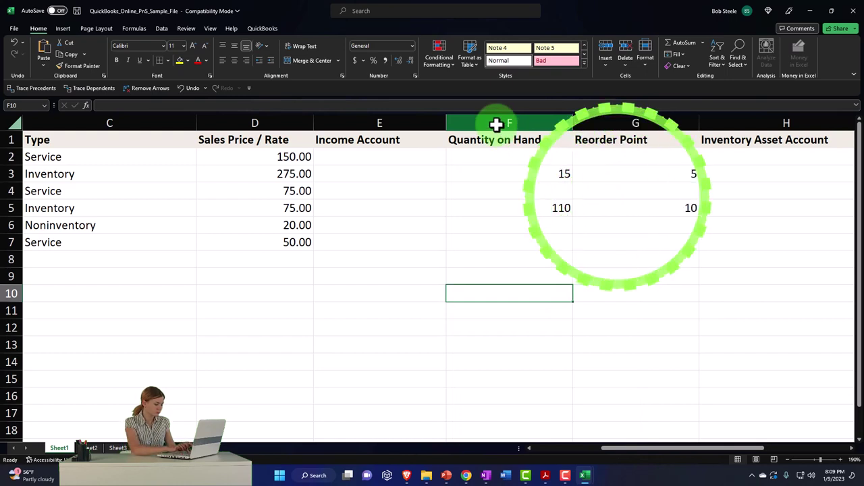
# - Delete the Quantity on Hand, Reorder Point and Inventory Asset Account columns from the sample file
pyautogui.click(496, 124)
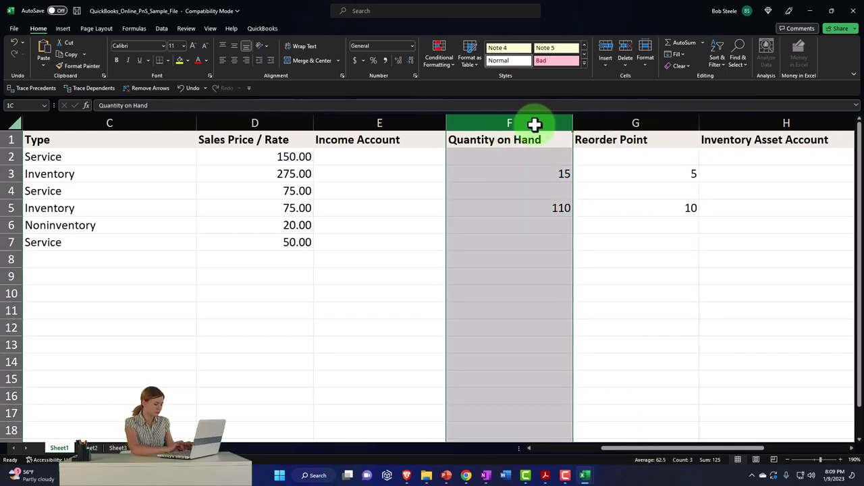
pyautogui.moveTo(534, 124); pyautogui.dragTo(596, 117)
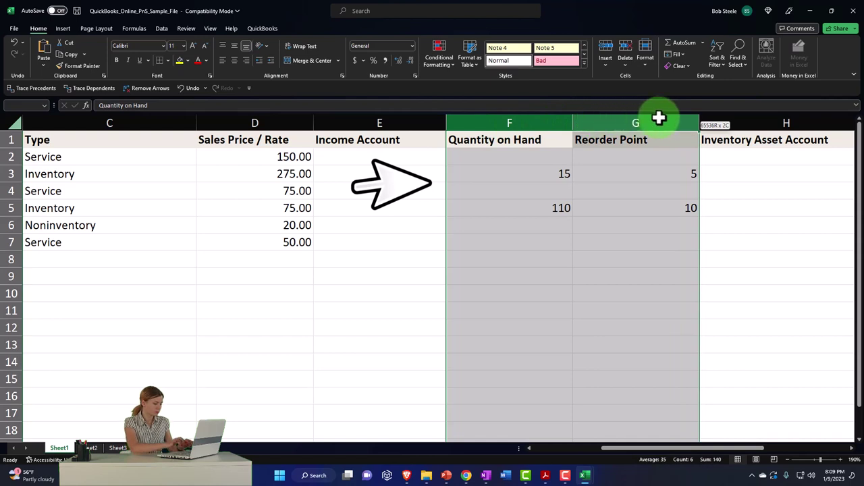
pyautogui.moveTo(659, 118); pyautogui.dragTo(710, 117)
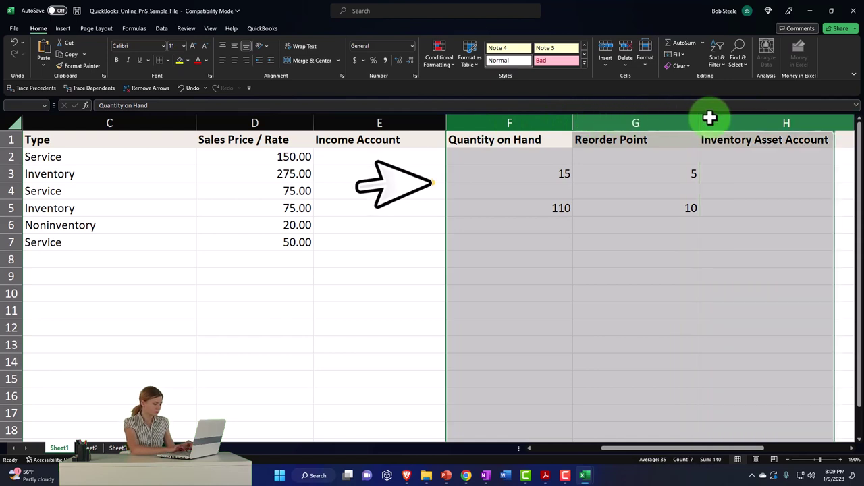
pyautogui.rightClick(555, 239)
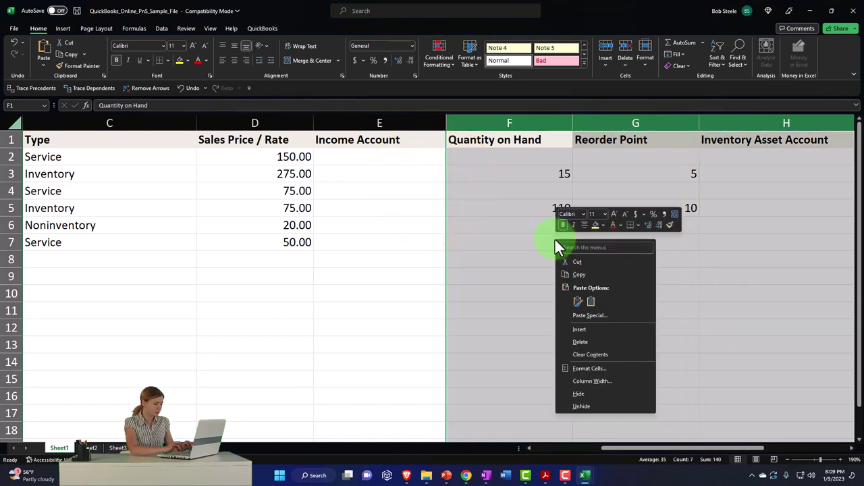
pyautogui.click(575, 341)
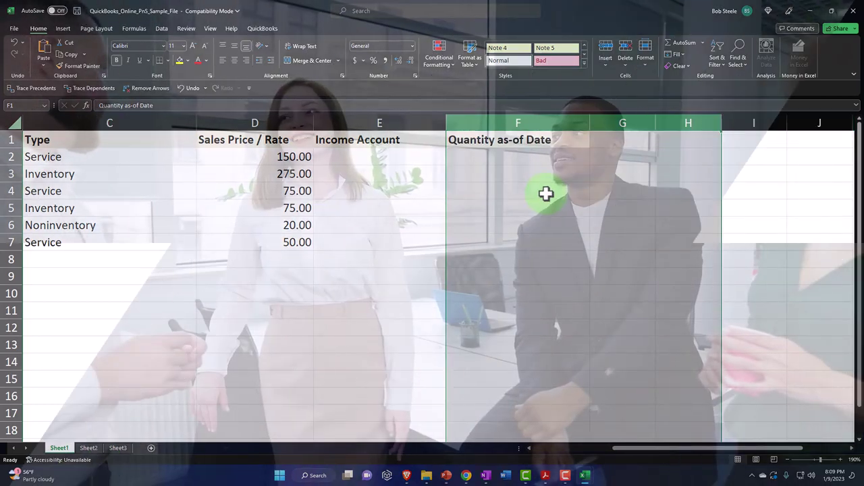
# - Delete the Quantity as-of Date column from the sample file
pyautogui.rightClick(547, 195)
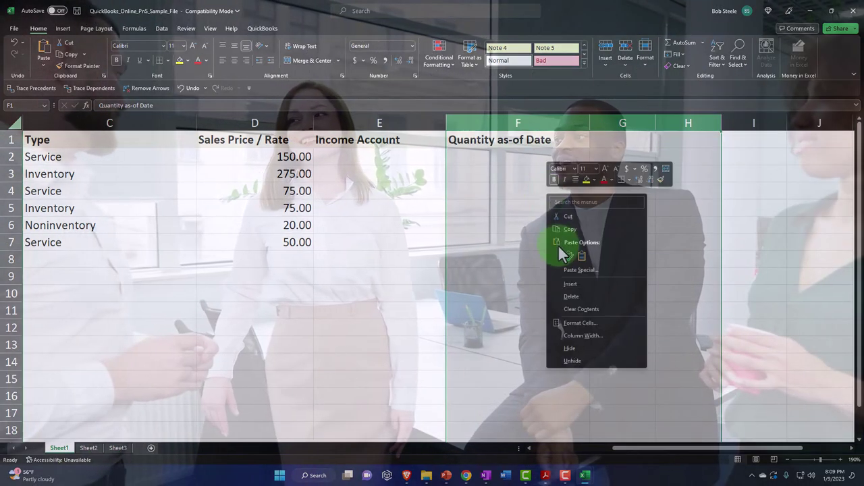
pyautogui.click(570, 297)
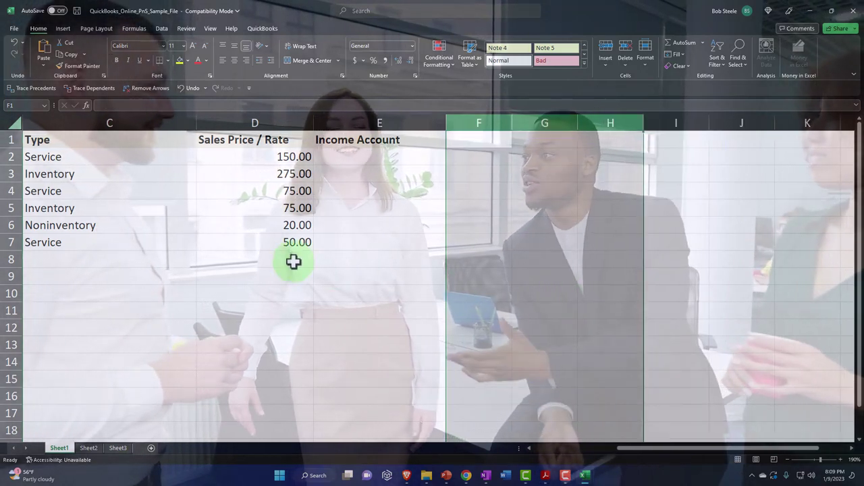
pyautogui.click(293, 261)
pyautogui.click(200, 224)
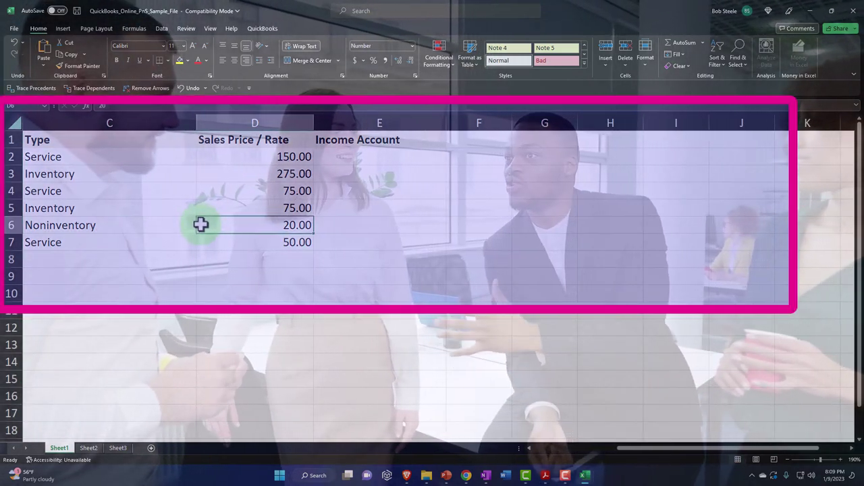
# - Clear the sample product and service names in A2:A7, keeping the header
pyautogui.hotkey('ctrl', 'Left')
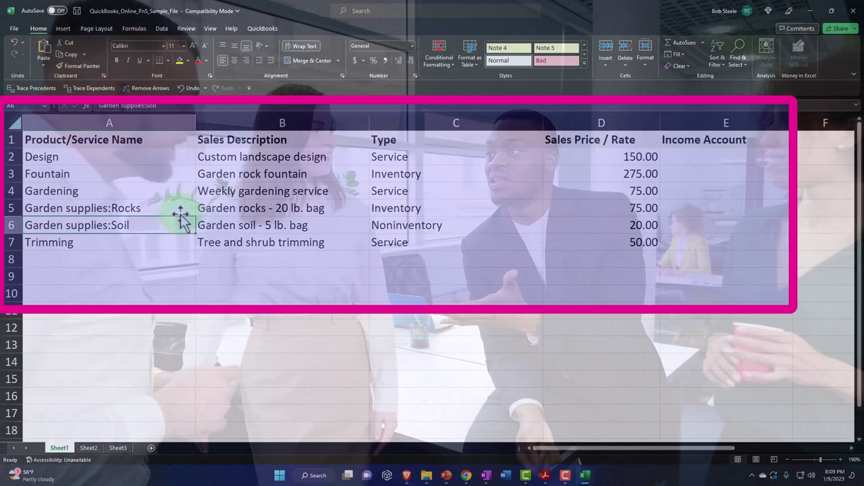
pyautogui.moveTo(117, 164); pyautogui.dragTo(115, 238)
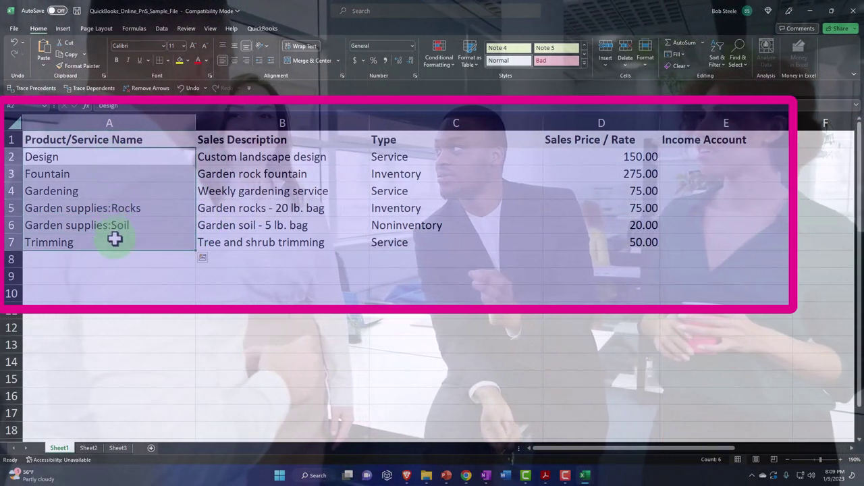
pyautogui.press('Delete')
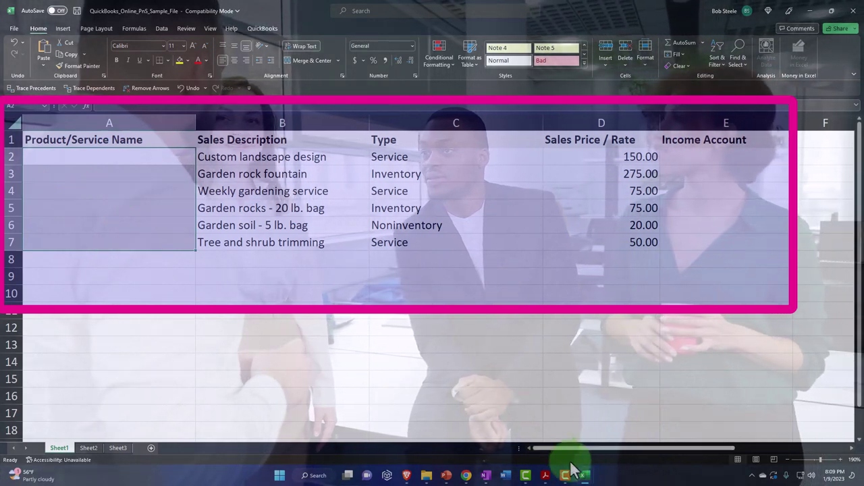
# - Copy the four item names from the Service sheet of the items workbook into A2:A5 of the sample import file
pyautogui.moveTo(586, 476)
pyautogui.click(563, 442)
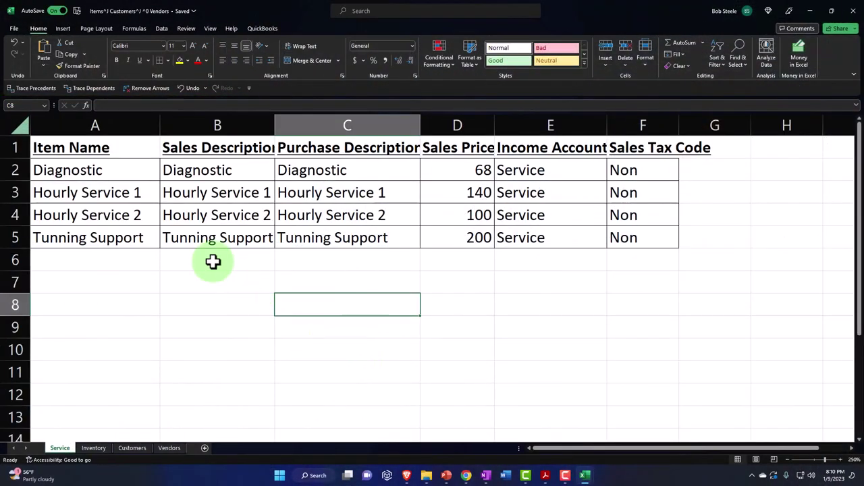
pyautogui.moveTo(111, 174); pyautogui.dragTo(113, 227)
pyautogui.rightClick(113, 214)
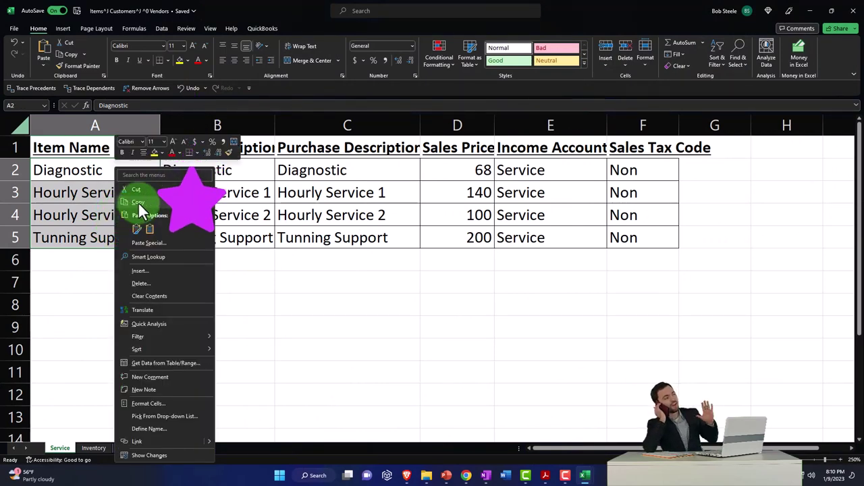
pyautogui.click(138, 201)
pyautogui.click(831, 11)
pyautogui.click(811, 12)
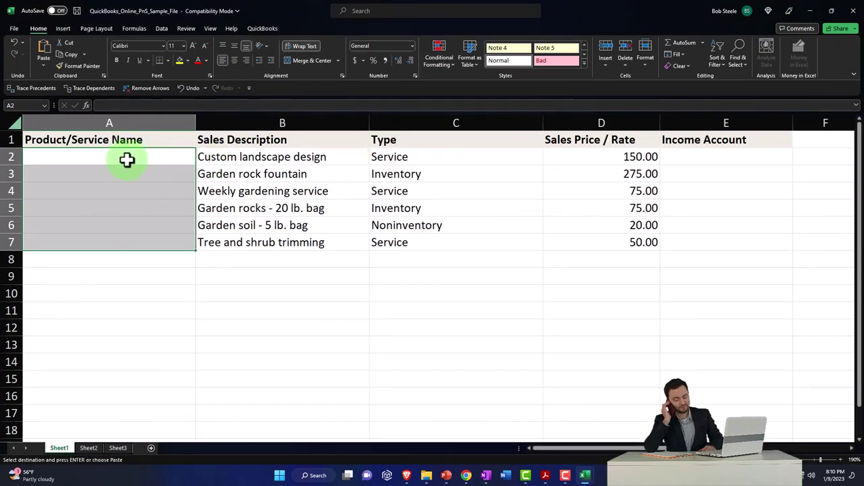
pyautogui.click(112, 158)
pyautogui.rightClick(110, 158)
pyautogui.click(132, 221)
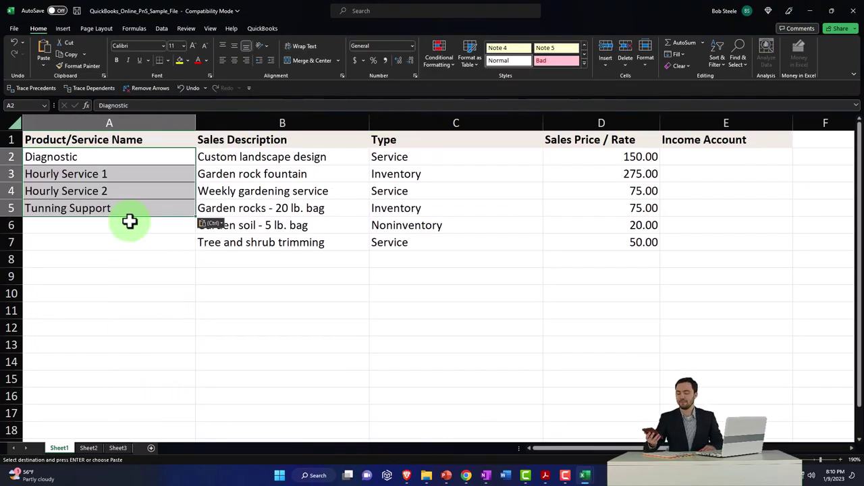
pyautogui.click(139, 259)
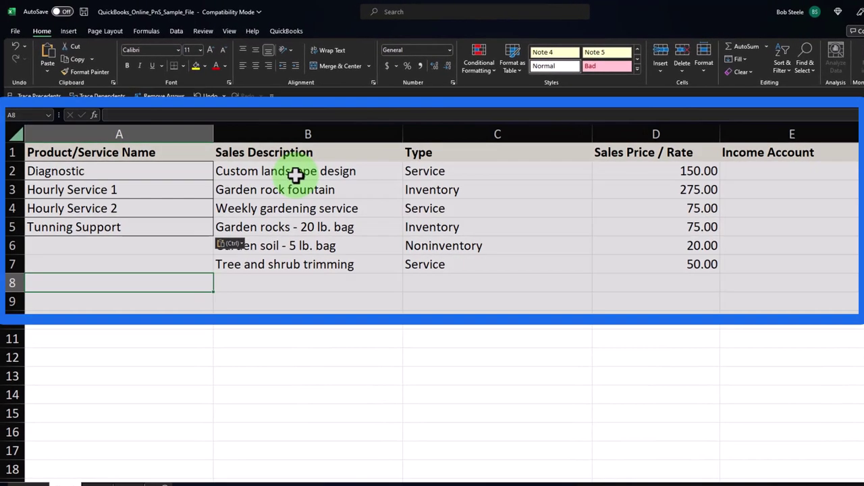
# - Clear the sample sales descriptions in B2:B7 and copy the four names from A2:A5 into B2:B5 instead
pyautogui.moveTo(270, 156); pyautogui.dragTo(307, 265)
pyautogui.press('Delete')
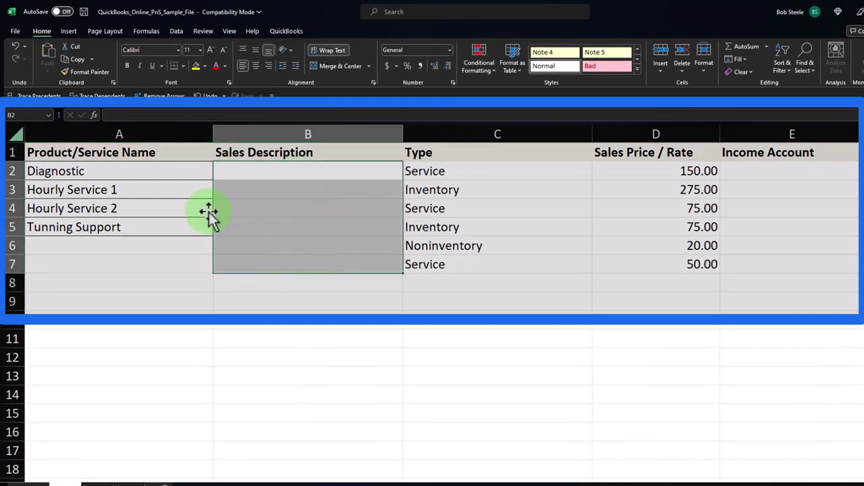
pyautogui.moveTo(146, 173); pyautogui.dragTo(146, 227)
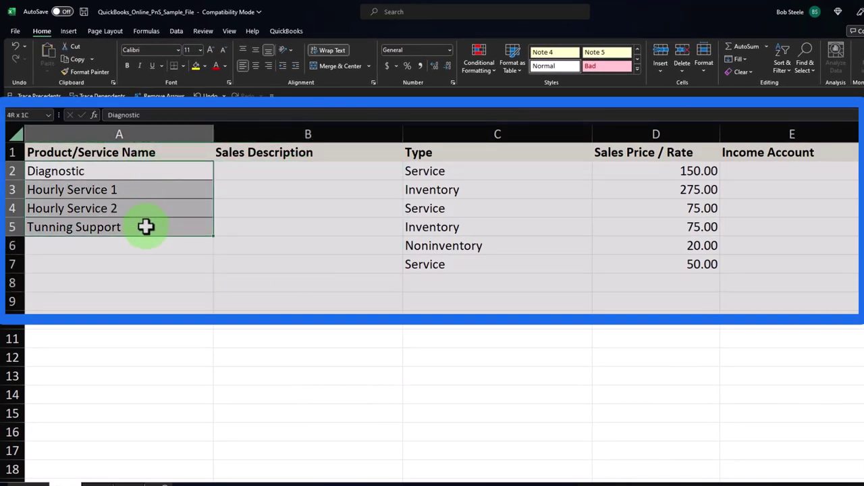
pyautogui.rightClick(147, 224)
pyautogui.click(160, 250)
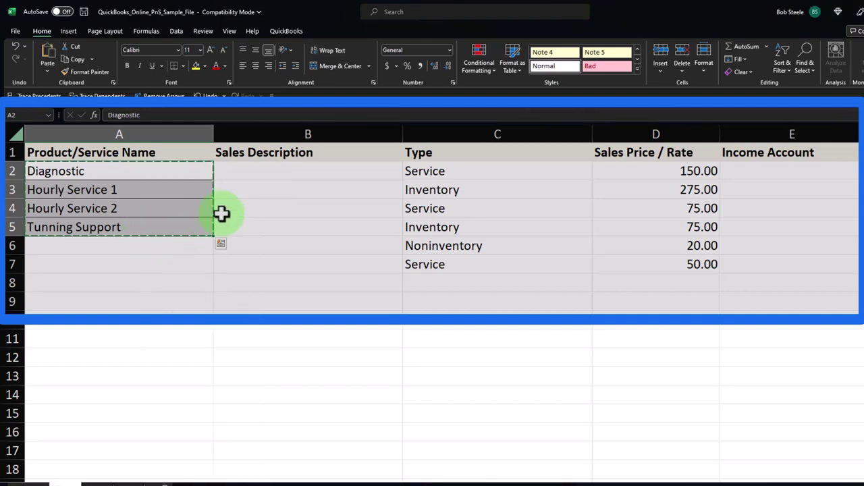
pyautogui.click(249, 173)
pyautogui.rightClick(251, 175)
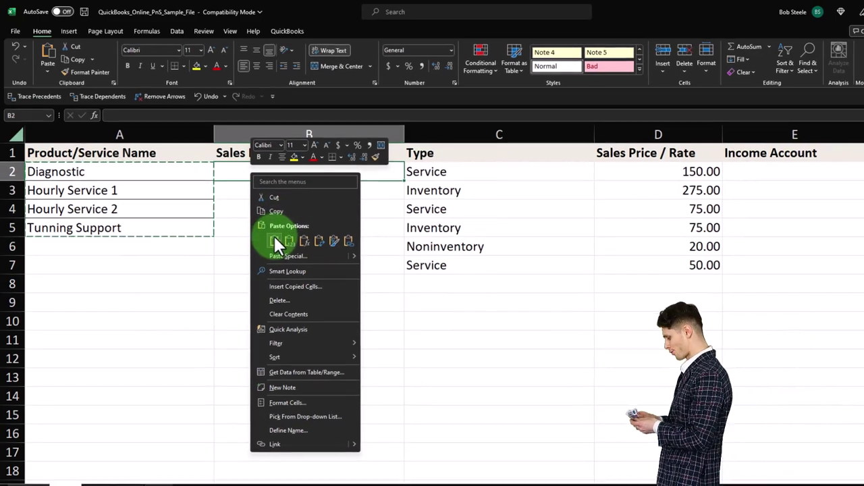
pyautogui.click(275, 238)
# - Copy the Service type from C2 down to C3:C5 and clear the leftover types in C6:C7
pyautogui.click(476, 175)
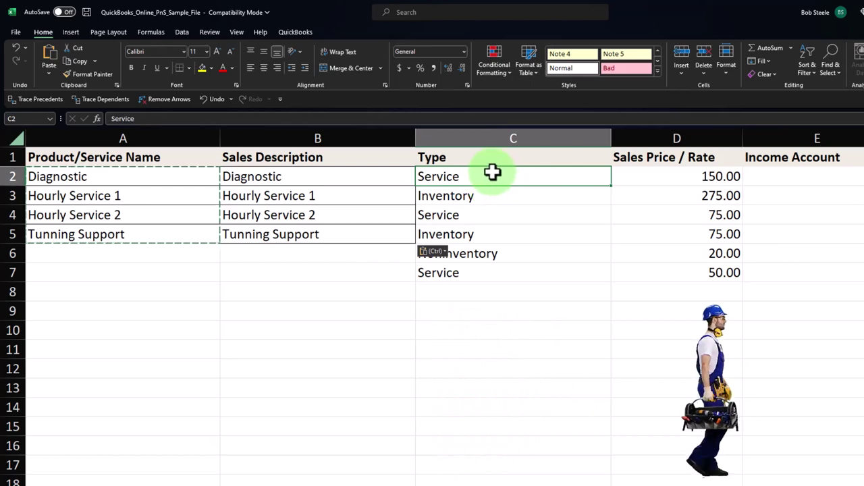
pyautogui.hotkey('ctrl', 'c')
pyautogui.moveTo(494, 176); pyautogui.dragTo(440, 251)
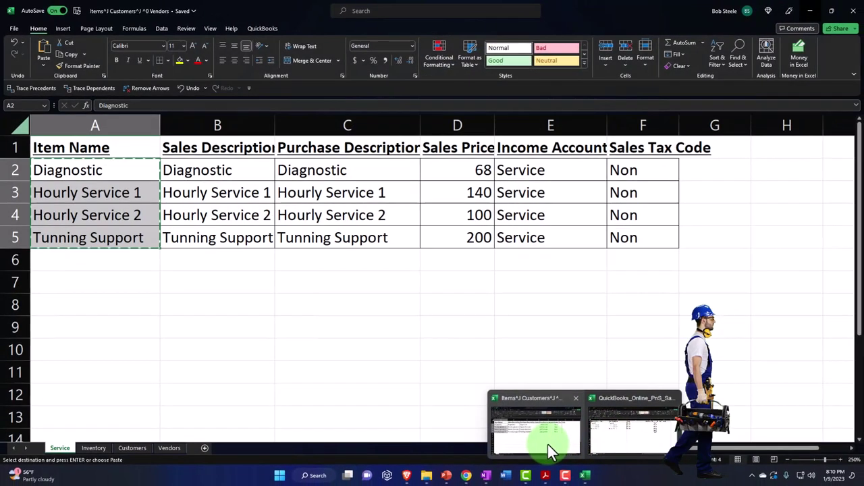
# - Copy the sales prices D2:D5 from the items workbook into D2:D5 of the import file and clear the leftover sample prices in D6:D7
pyautogui.click(548, 444)
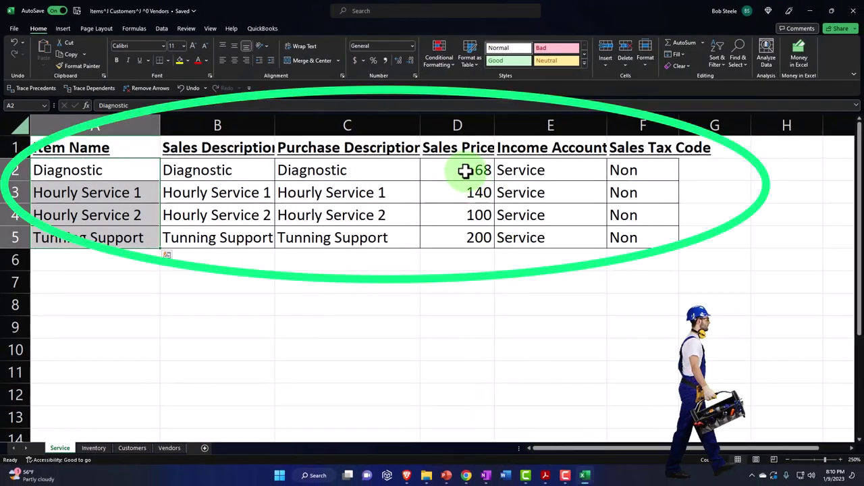
pyautogui.moveTo(465, 171); pyautogui.dragTo(466, 215)
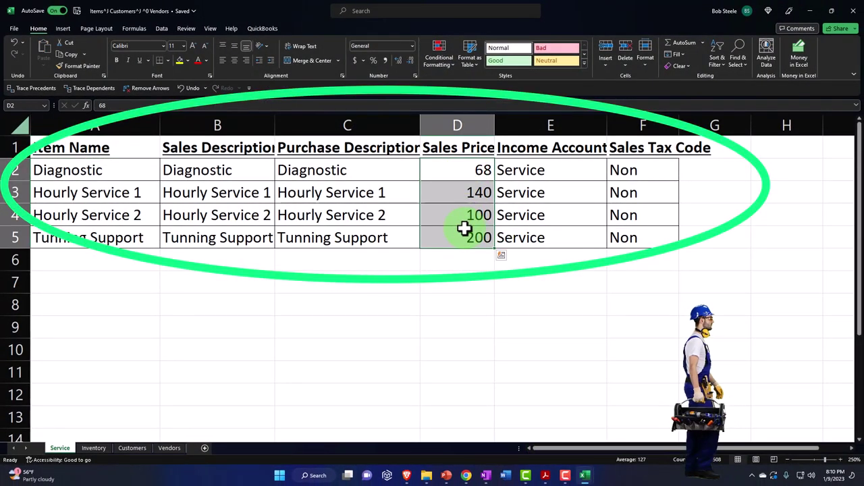
pyautogui.click(812, 11)
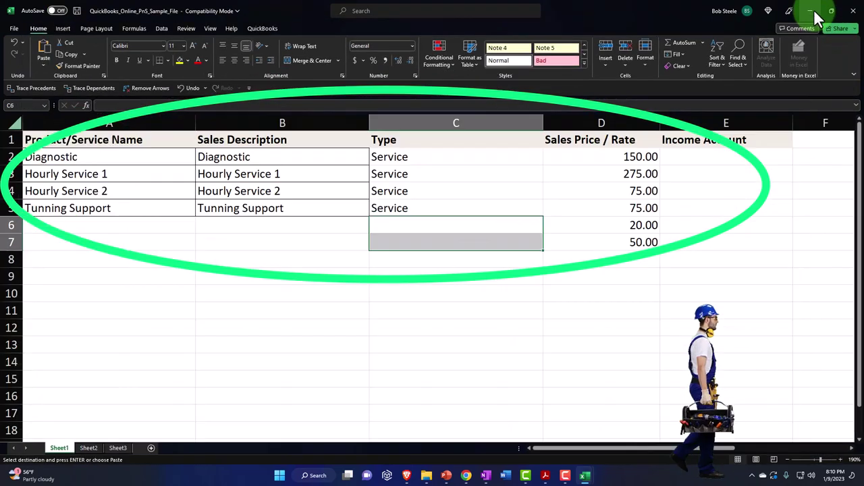
pyautogui.click(616, 157)
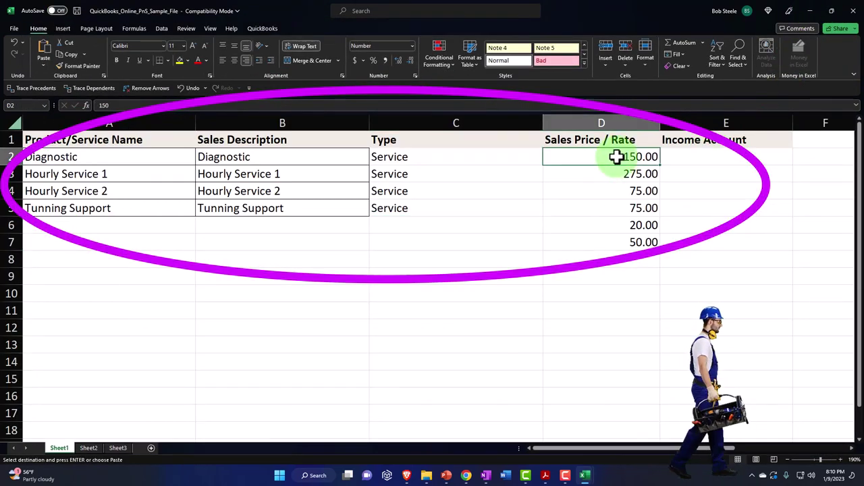
pyautogui.hotkey('ctrl', 'v')
pyautogui.moveTo(617, 226); pyautogui.dragTo(619, 241)
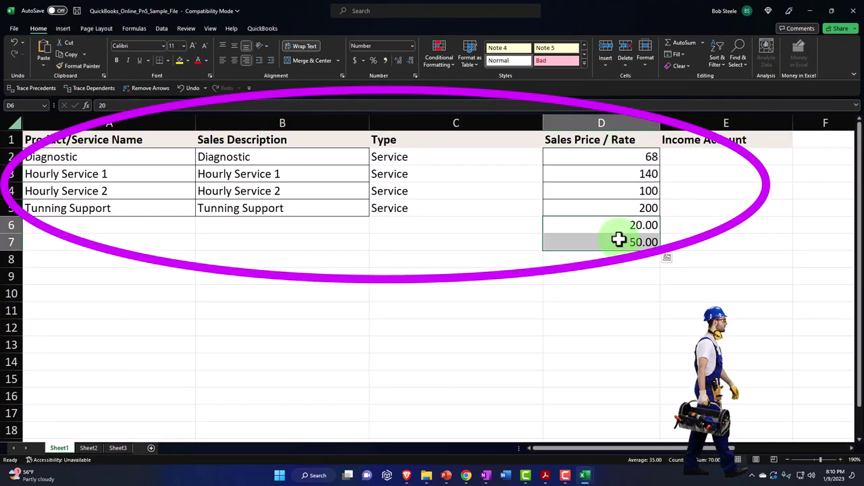
# - Enter Service as the income account in E2 and copy it to E3:E5
pyautogui.click(716, 158)
pyautogui.write('Service')
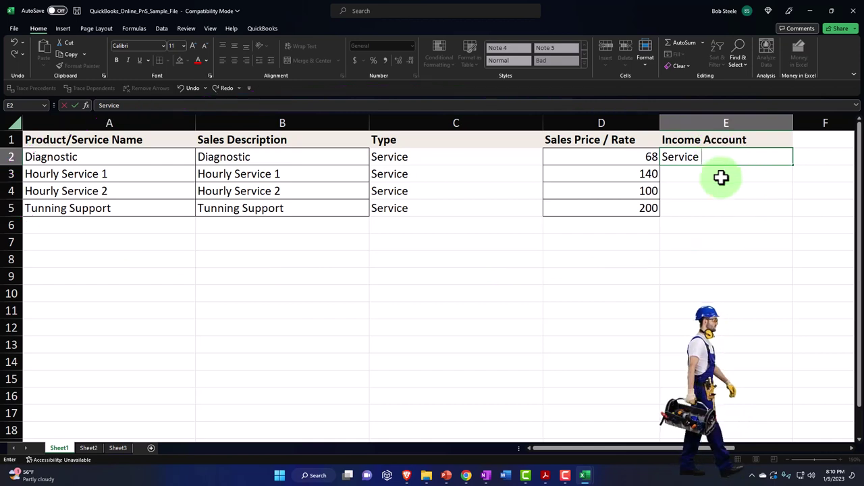
pyautogui.click(722, 180)
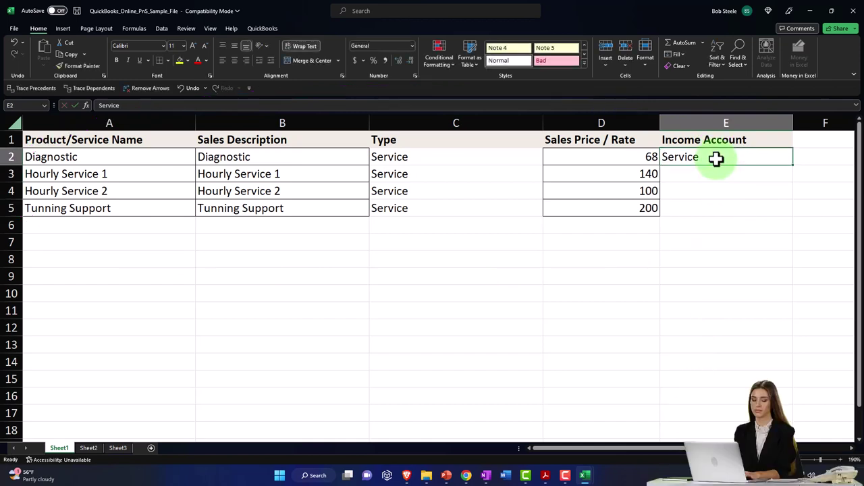
pyautogui.moveTo(710, 170); pyautogui.dragTo(707, 201)
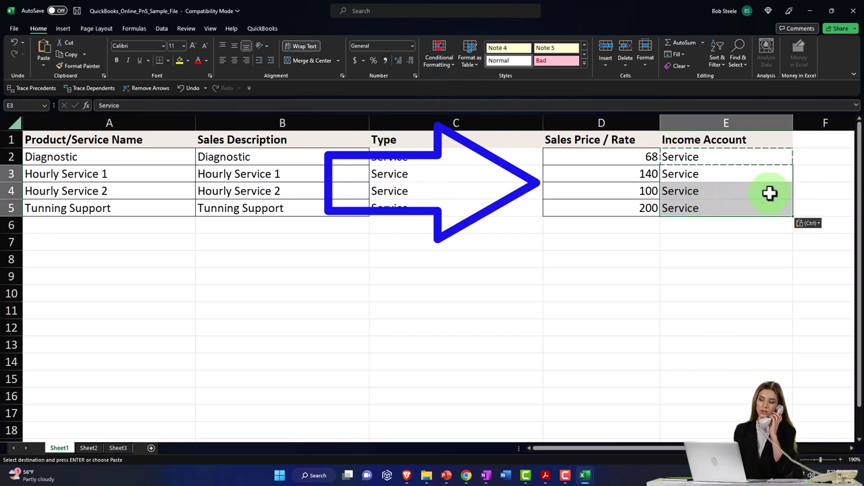
# - Add a Tax column in F1 and fill F2:F5 with Non tax for all four service items
pyautogui.click(810, 139)
pyautogui.write('Ta')
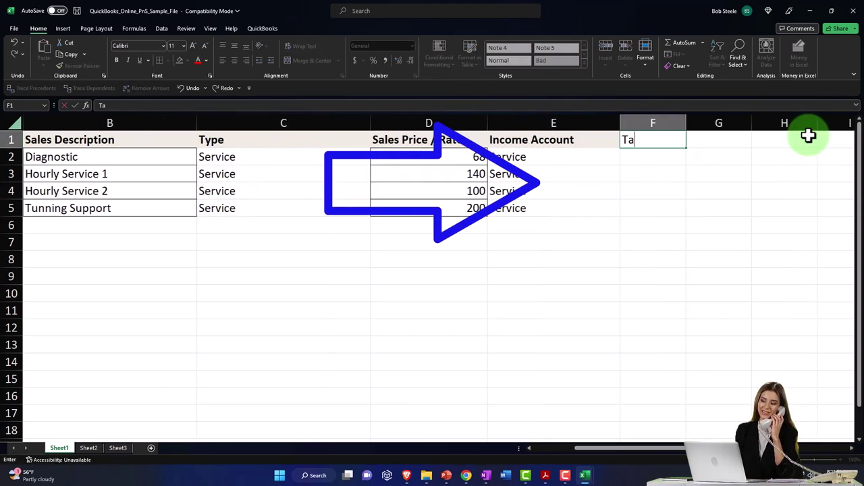
pyautogui.write('x')
pyautogui.press('Return')
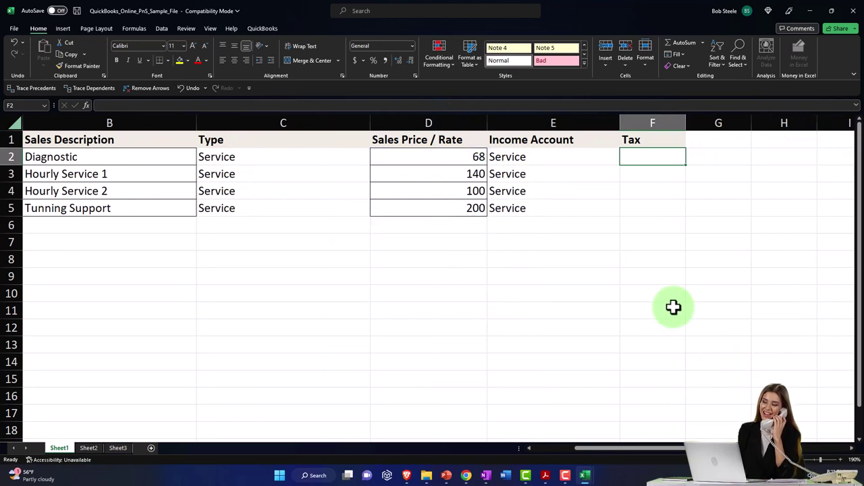
pyautogui.write('Non')
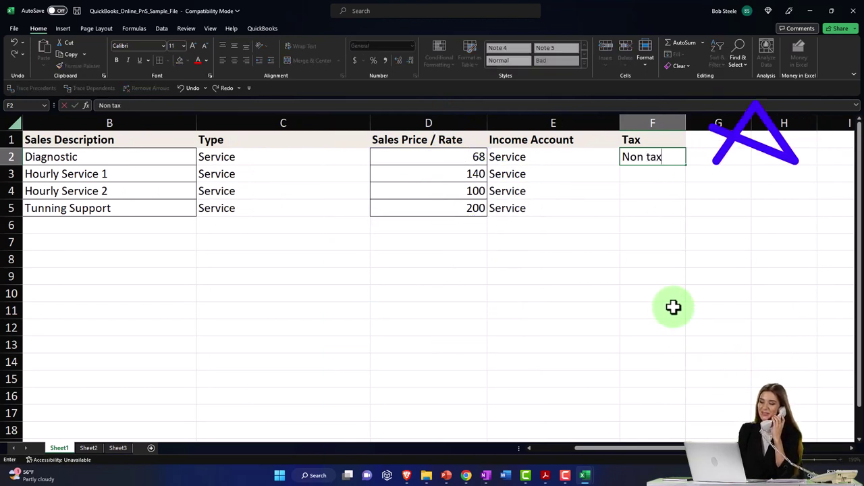
pyautogui.write(' tax')
pyautogui.press('Return')
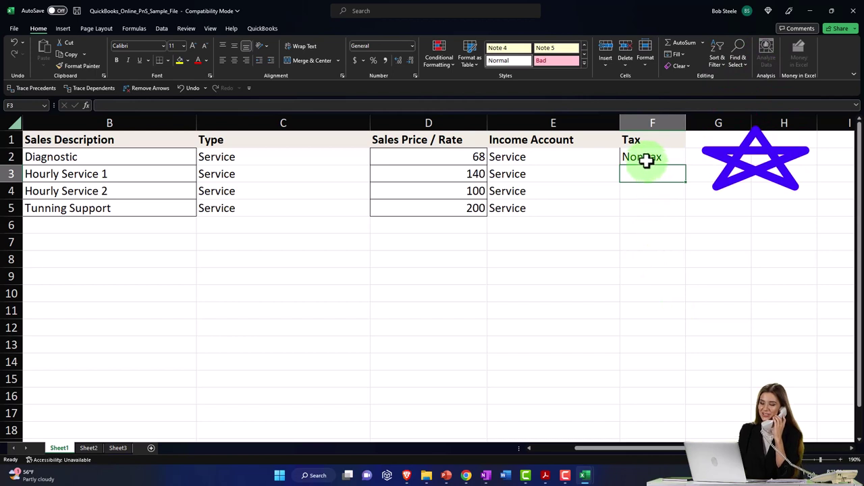
pyautogui.moveTo(646, 177); pyautogui.dragTo(648, 201)
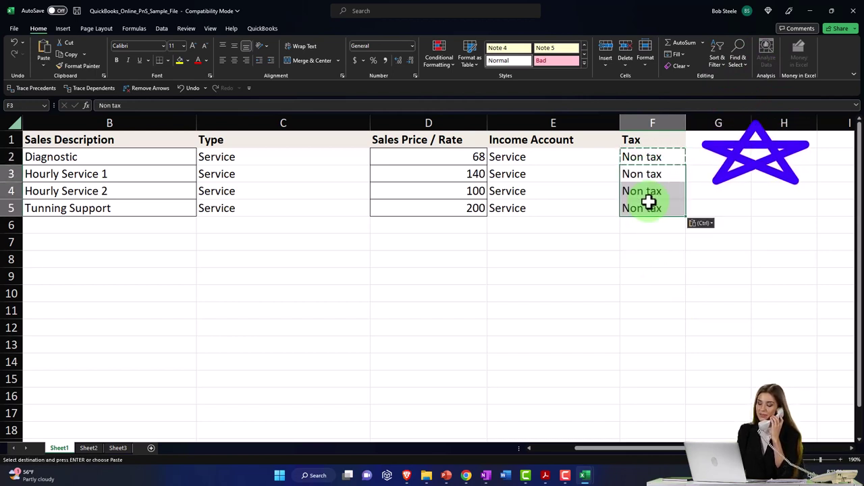
pyautogui.click(568, 290)
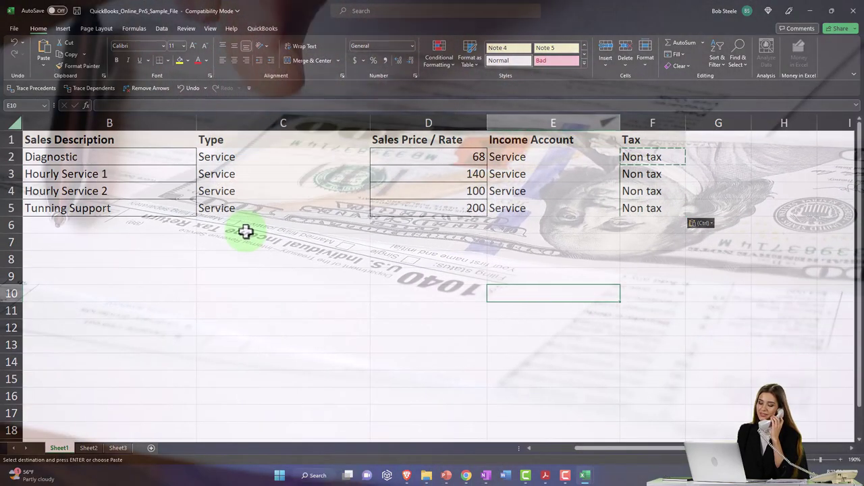
# - Start saving a copy of the import file in the Get Great Guitars folder under Desktop > QuickBooks Online 2023
pyautogui.click(78, 11)
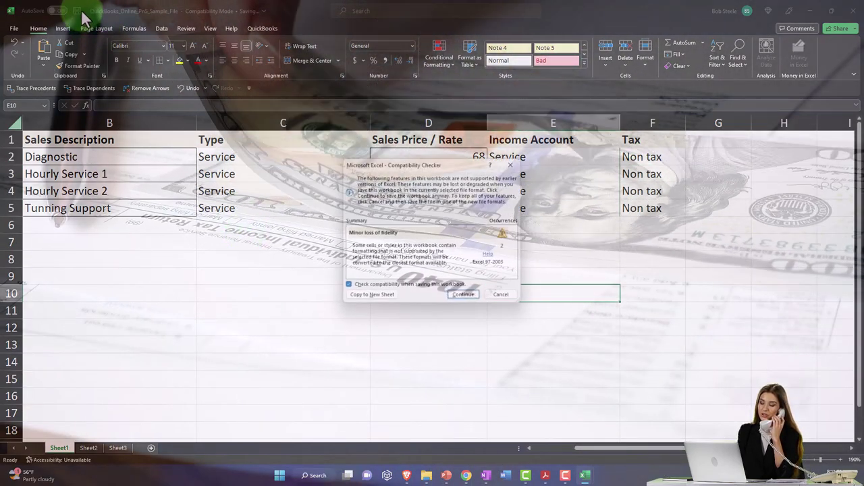
pyautogui.click(511, 166)
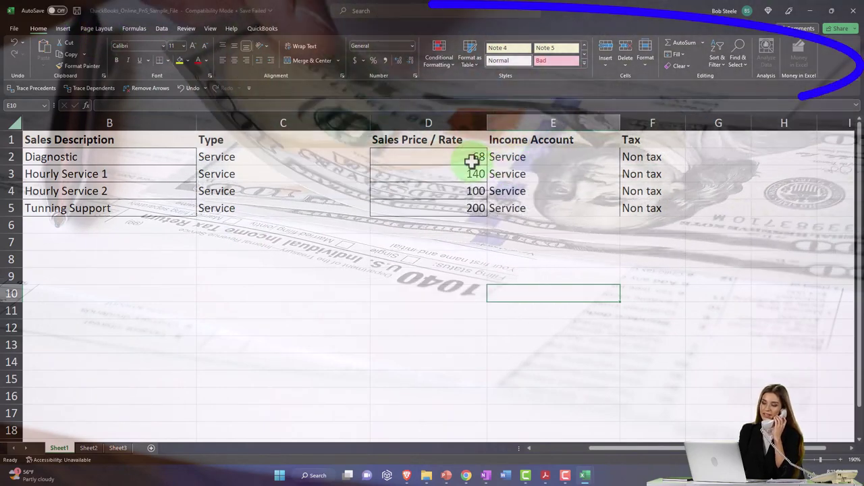
pyautogui.click(13, 28)
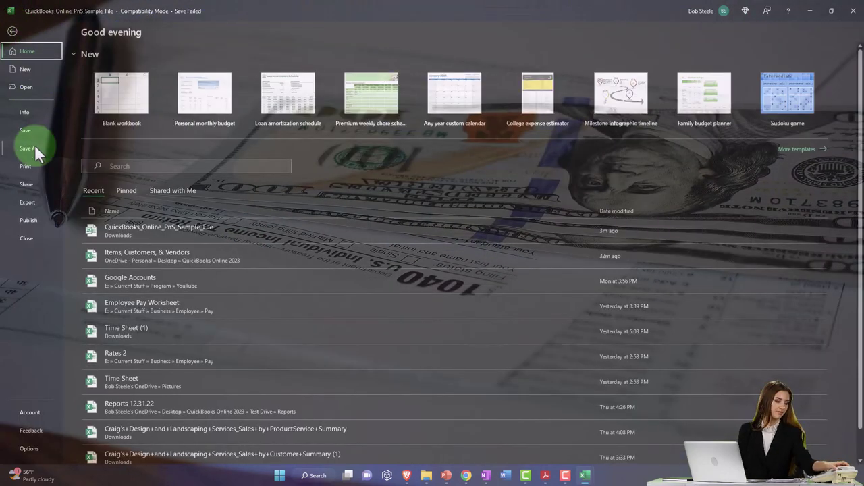
pyautogui.click(34, 146)
pyautogui.click(107, 187)
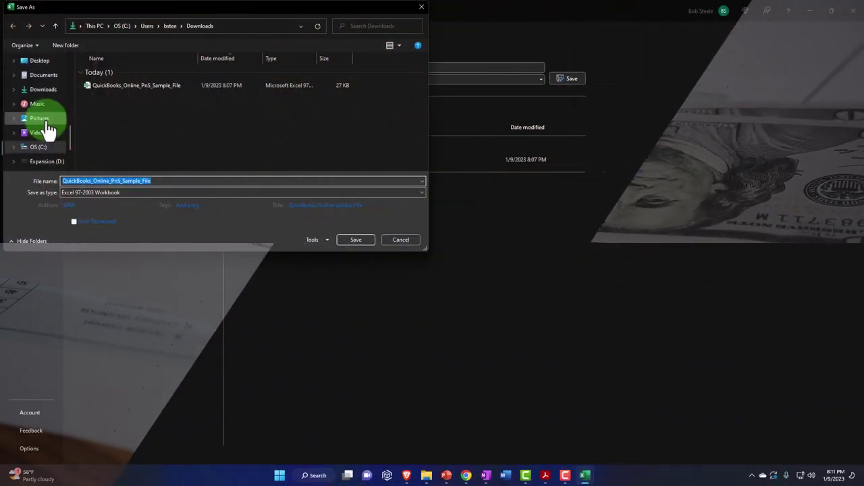
pyautogui.scroll(1, 49, 130)
pyautogui.click(39, 96)
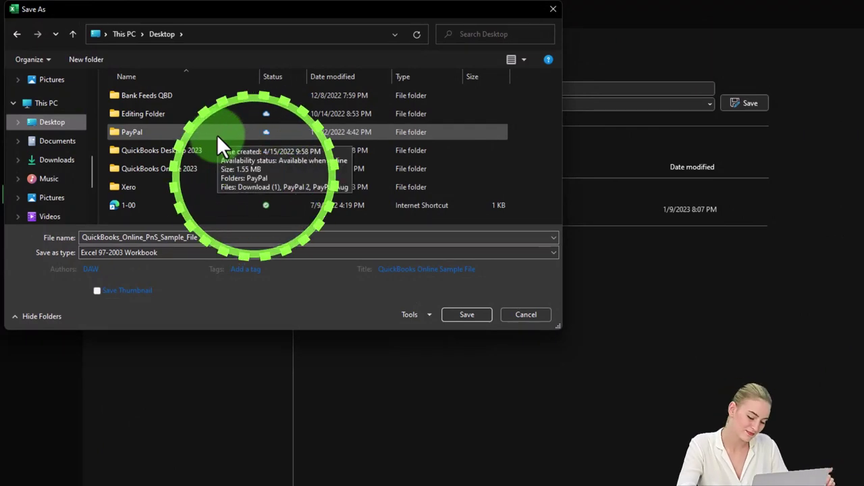
pyautogui.doubleClick(195, 169)
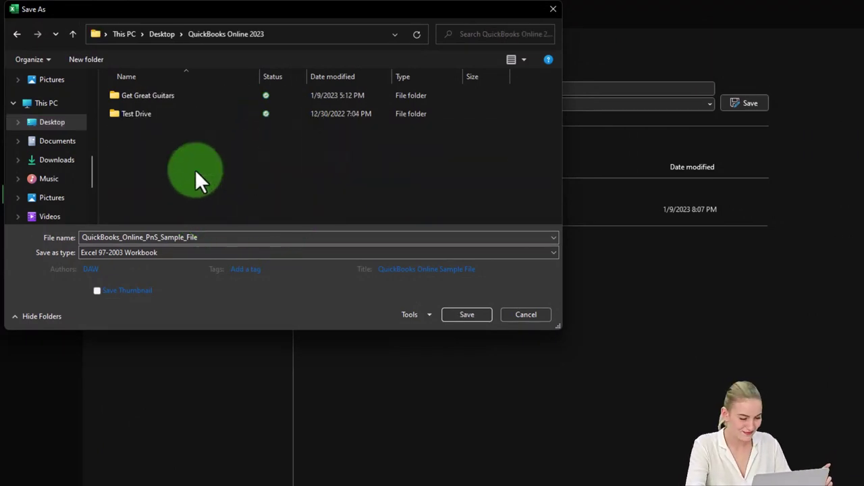
pyautogui.doubleClick(150, 98)
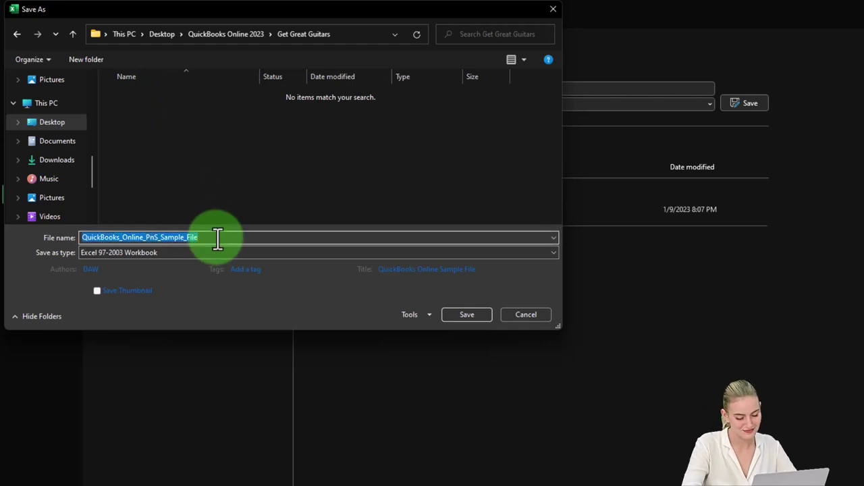
# - Name the copy Service Items and save it as an Excel 97-2003 Workbook despite the compatibility check
pyautogui.write('Service ')
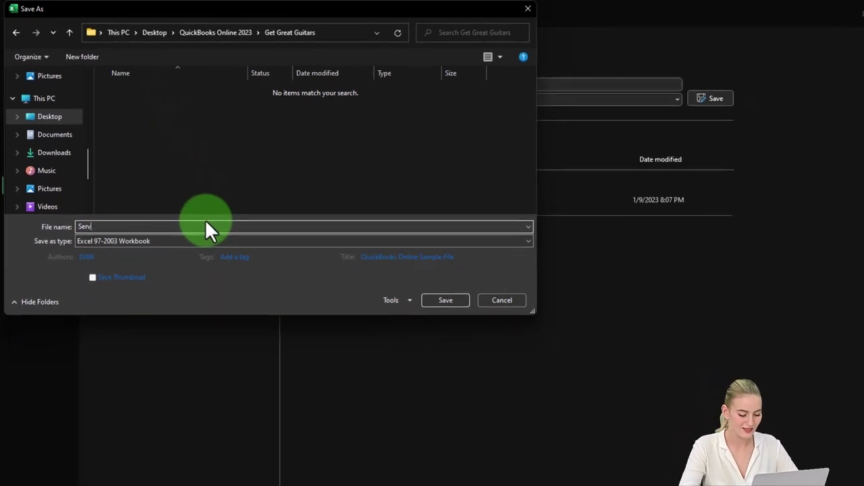
pyautogui.write('Items')
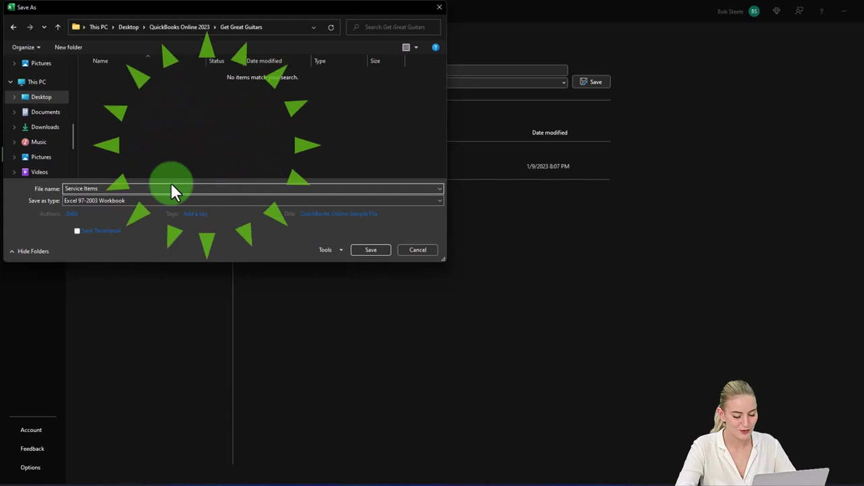
pyautogui.click(367, 248)
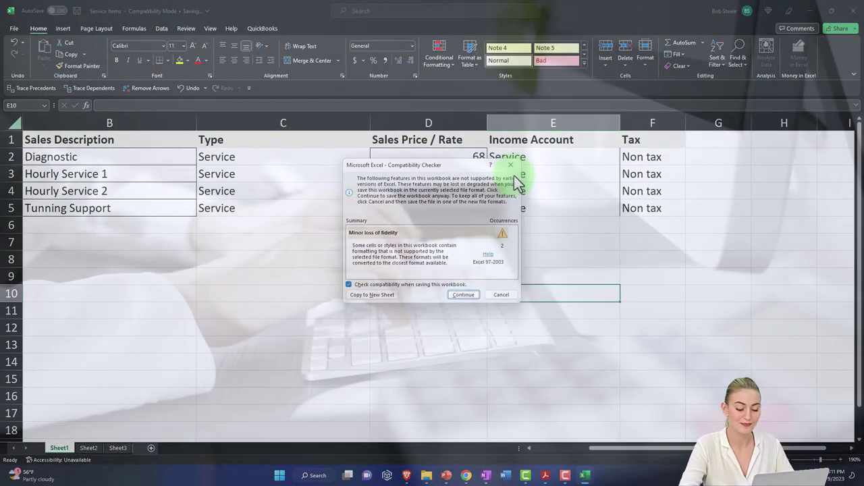
pyautogui.click(464, 294)
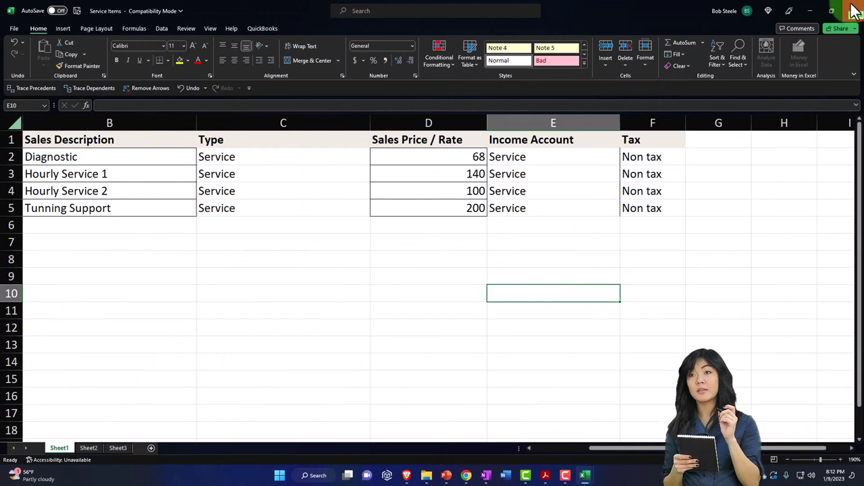
# - Close the Service Items workbook and return to the QuickBooks Online import page
pyautogui.moveTo(154, 139); pyautogui.dragTo(634, 141)
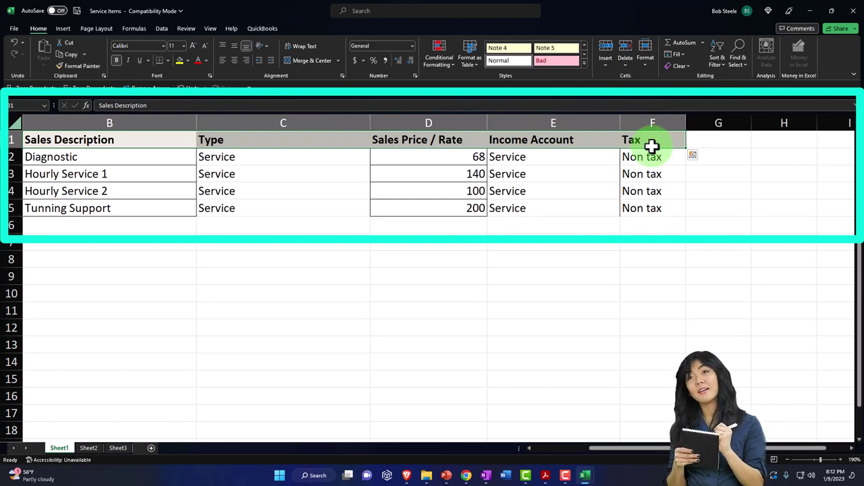
pyautogui.hotkey('ctrl', 'End')
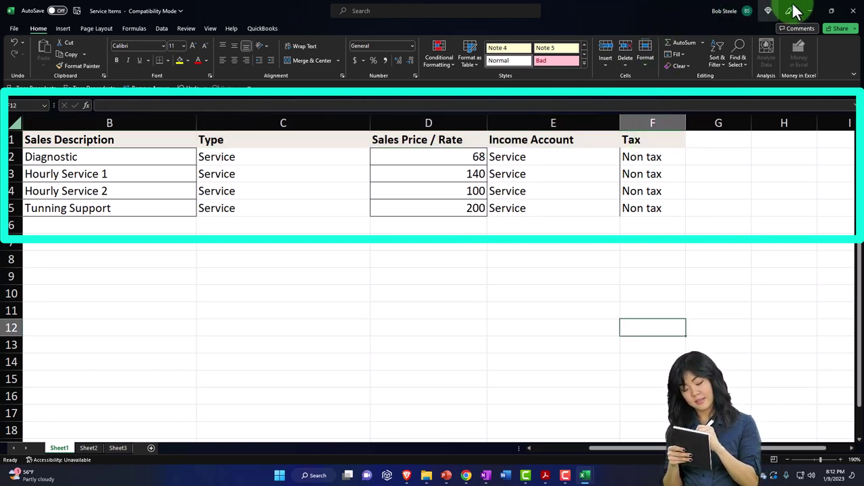
pyautogui.click(853, 11)
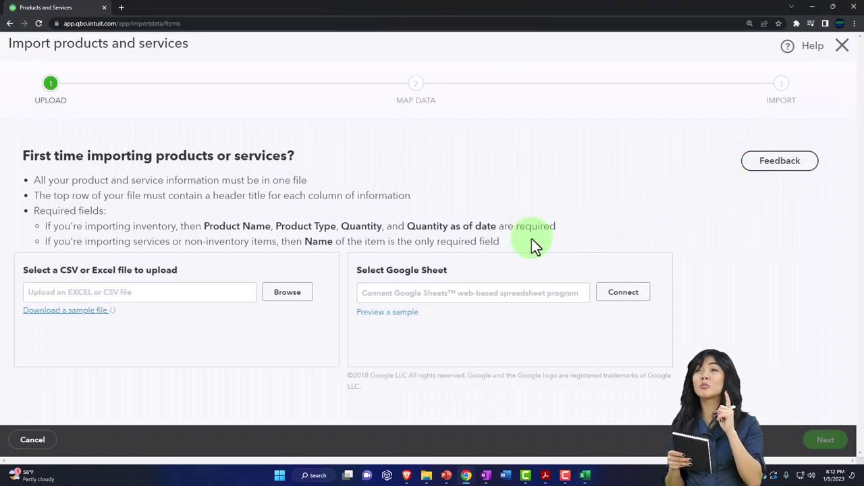
# - Upload Service Items from Desktop > QuickBooks Online 2023 > Get Great Guitars and continue to the field mapping
pyautogui.click(285, 298)
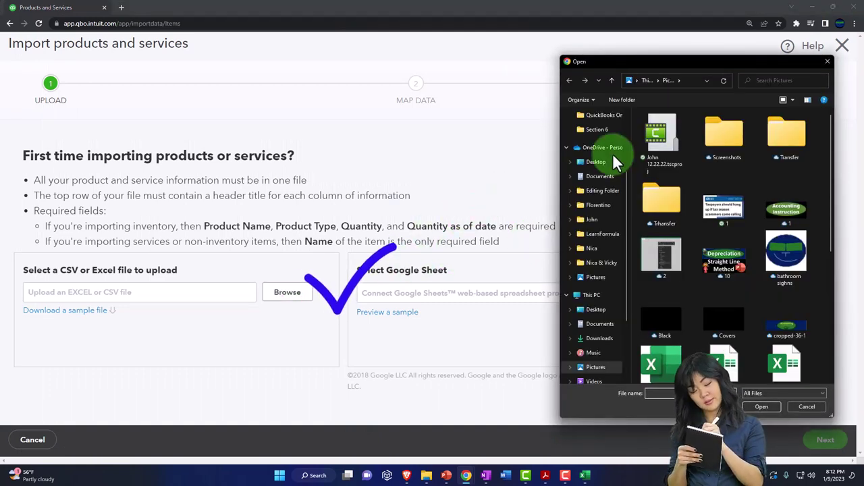
pyautogui.click(595, 163)
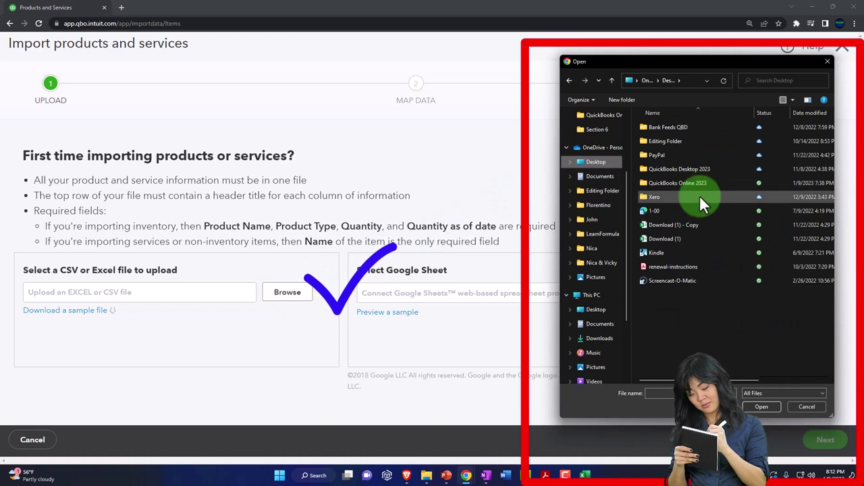
pyautogui.doubleClick(695, 186)
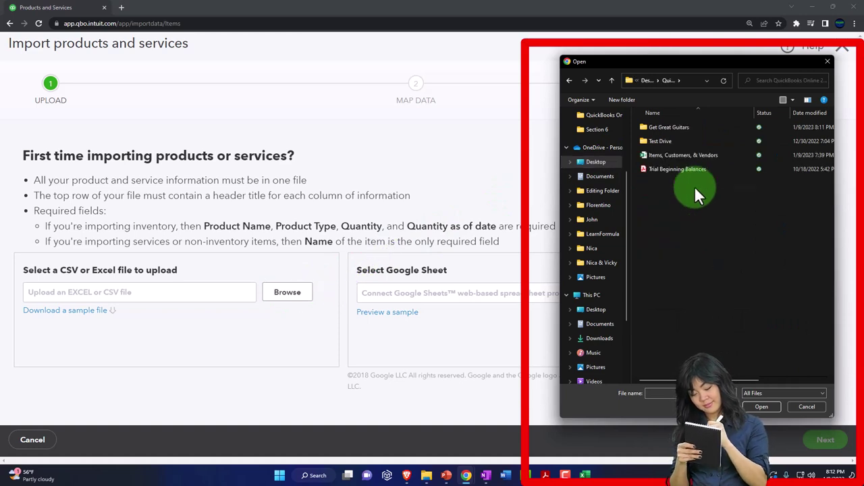
pyautogui.doubleClick(671, 129)
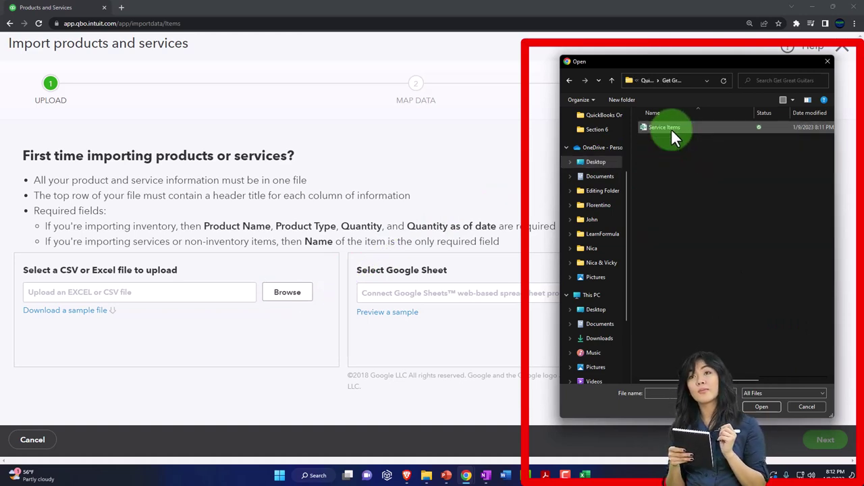
pyautogui.doubleClick(671, 128)
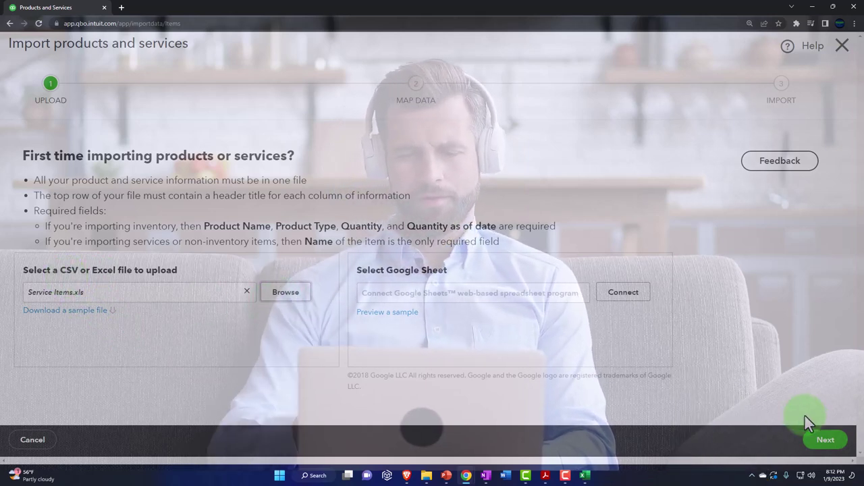
pyautogui.click(827, 440)
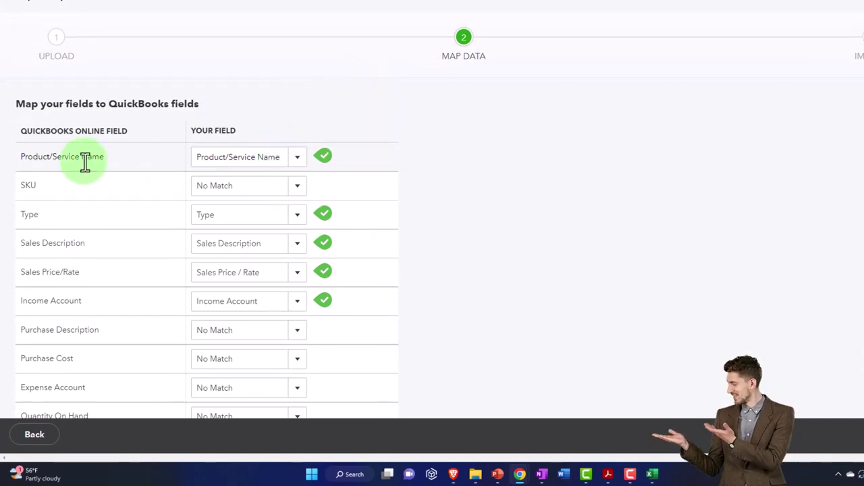
# - Examine the column choices for Product/Service Name, Type, Sales Description, Sales Price/Rate and Income Account
pyautogui.click(297, 158)
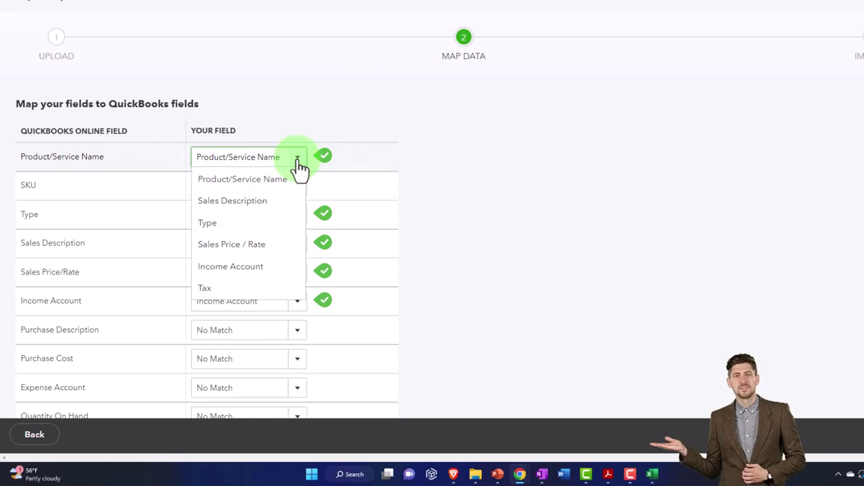
pyautogui.click(298, 161)
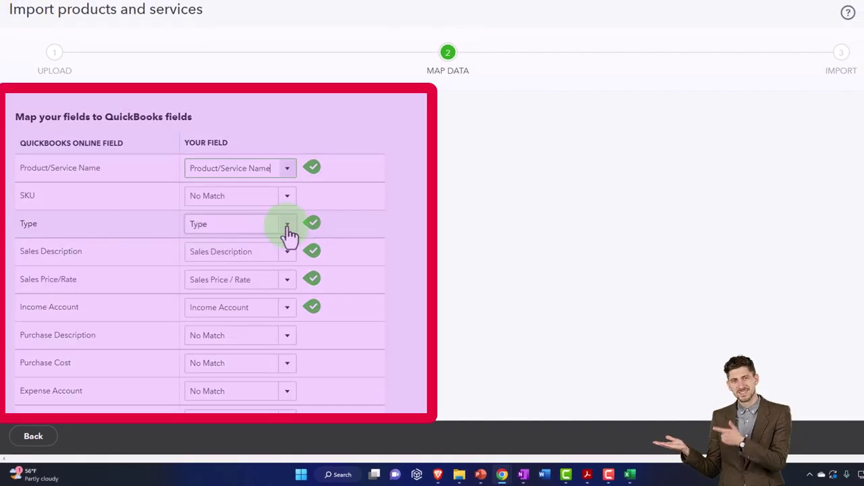
pyautogui.click(287, 230)
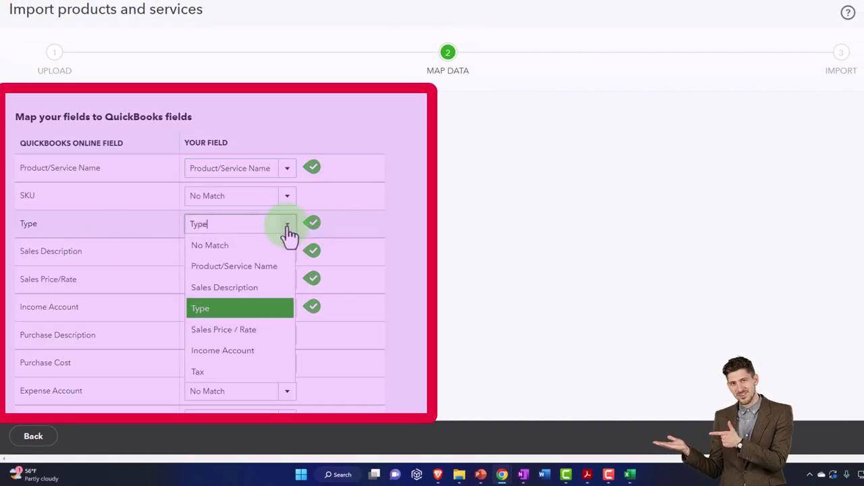
pyautogui.click(286, 231)
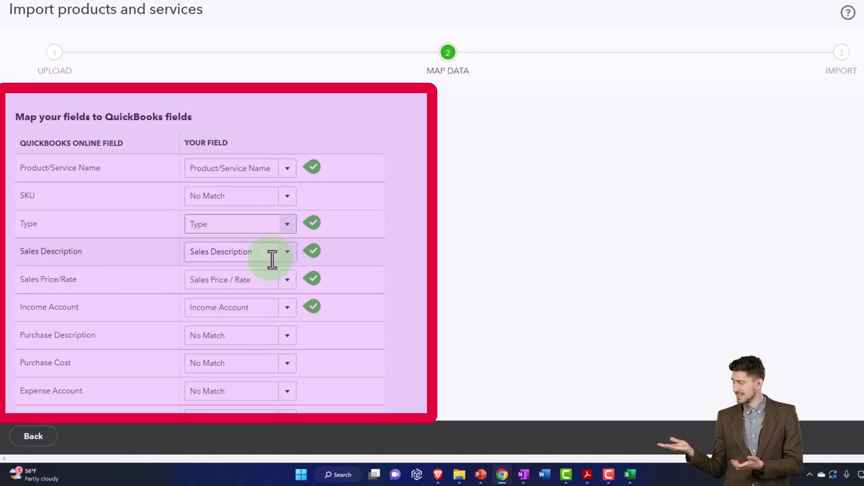
pyautogui.click(288, 257)
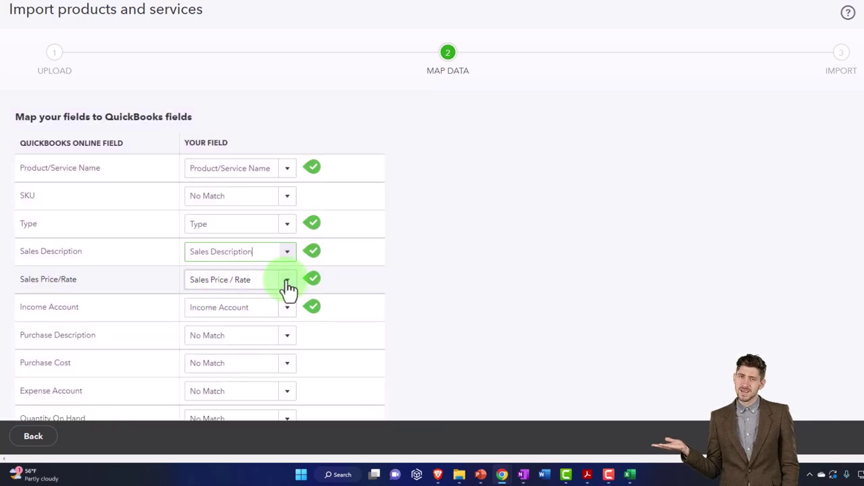
pyautogui.click(288, 286)
pyautogui.click(286, 289)
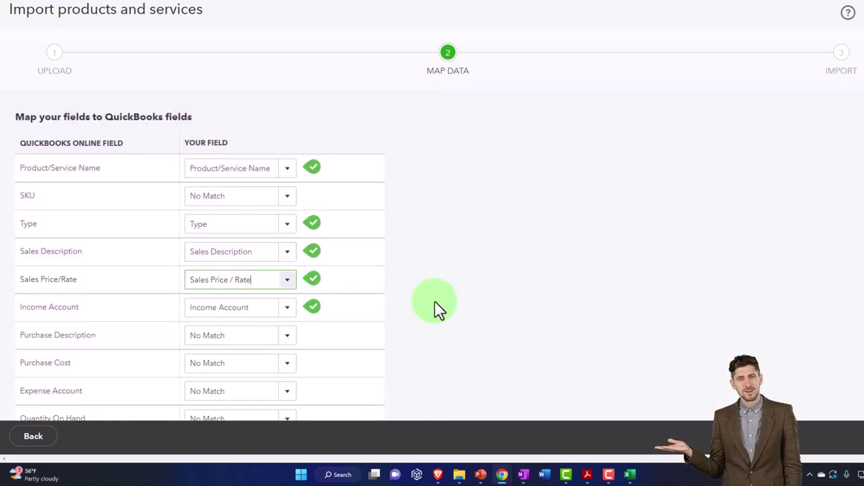
pyautogui.scroll(-1, 314, 311)
pyautogui.click(289, 262)
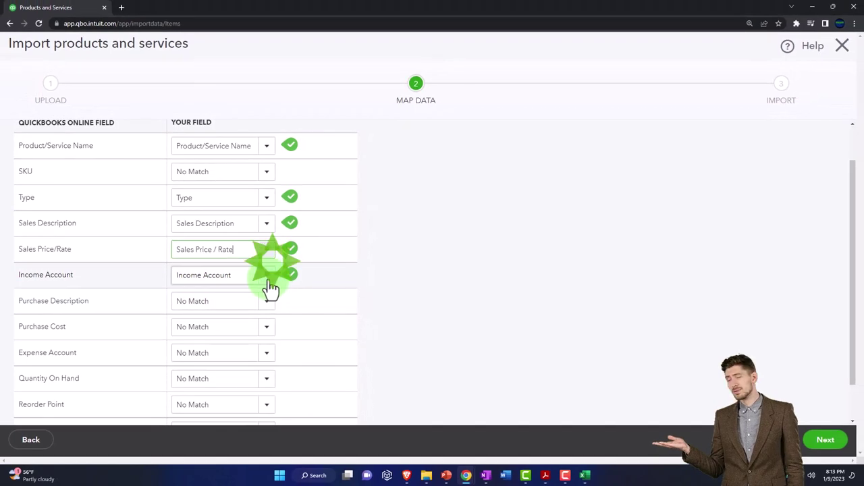
pyautogui.click(270, 288)
# - Check the remaining purchase and inventory fields, leave them at No Match, and accept the field mapping
pyautogui.scroll(-1, 409, 314)
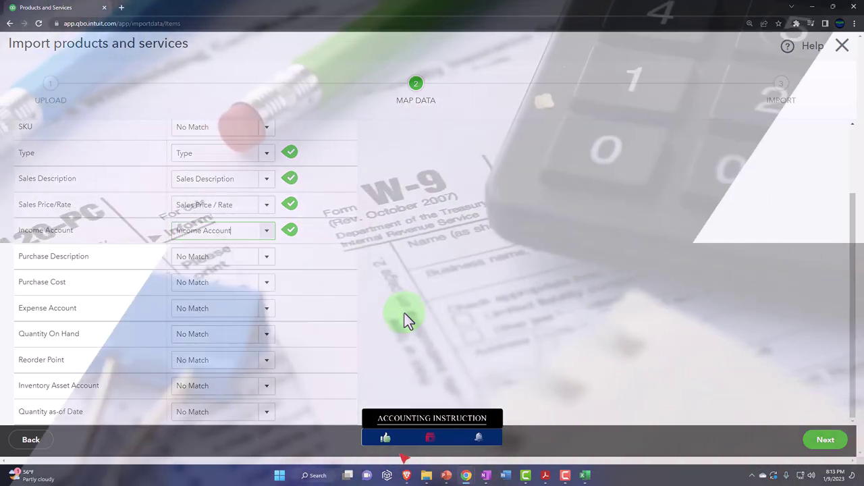
pyautogui.scroll(2, 351, 287)
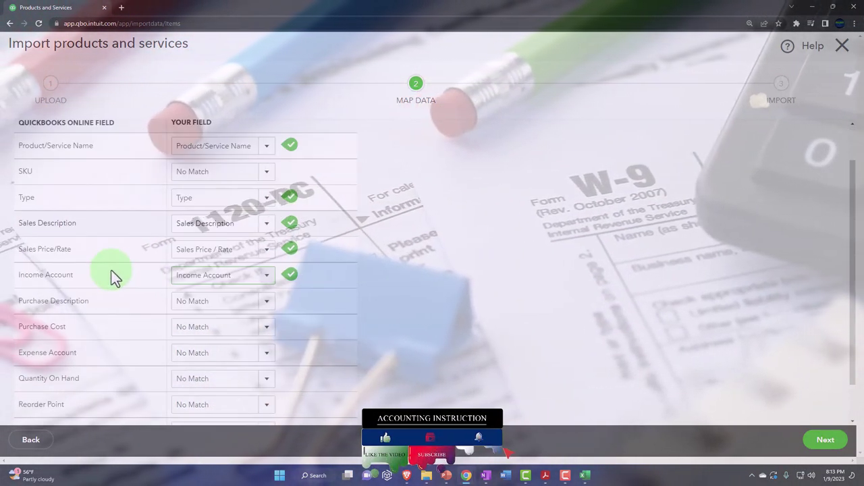
pyautogui.scroll(-2, 111, 270)
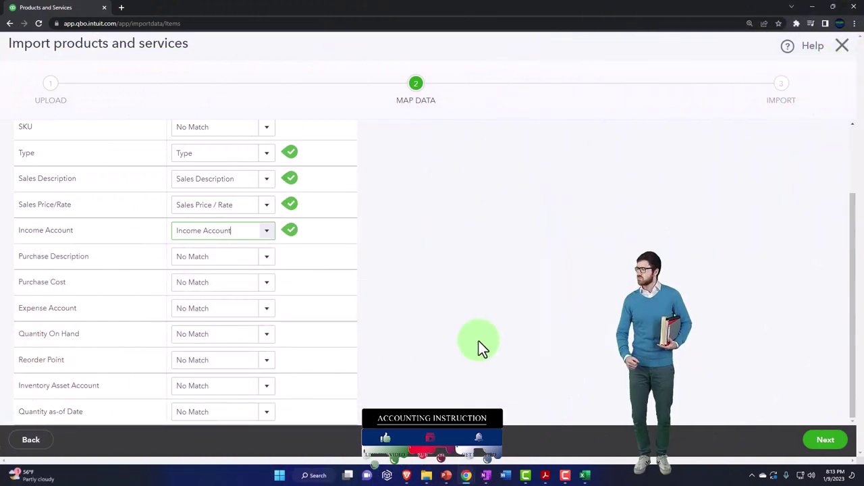
pyautogui.click(827, 440)
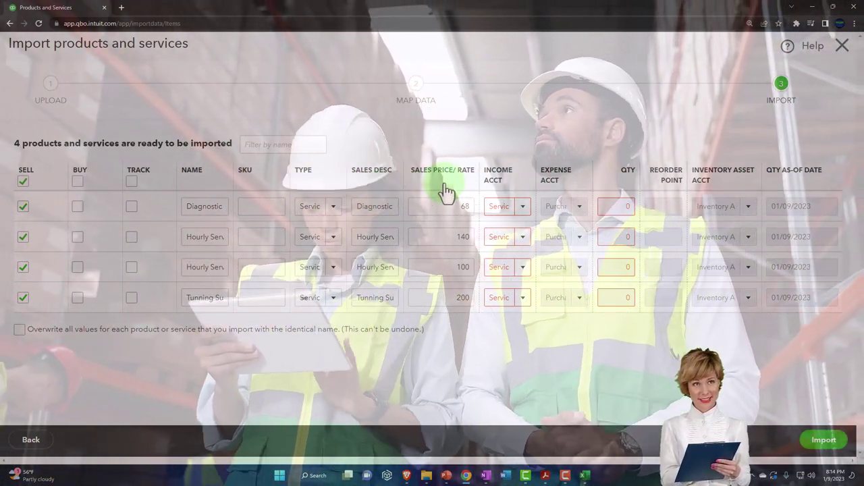
# - Set the Diagnostic item's income account to Services - Income
pyautogui.click(522, 207)
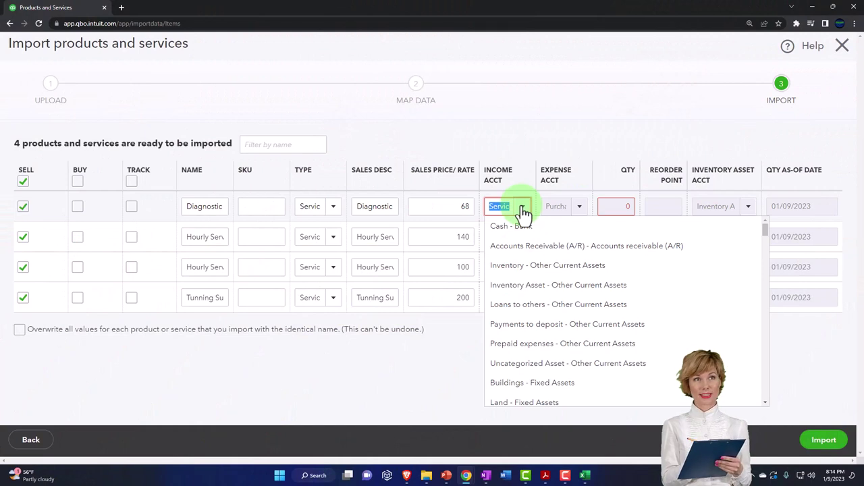
pyautogui.write('Ser')
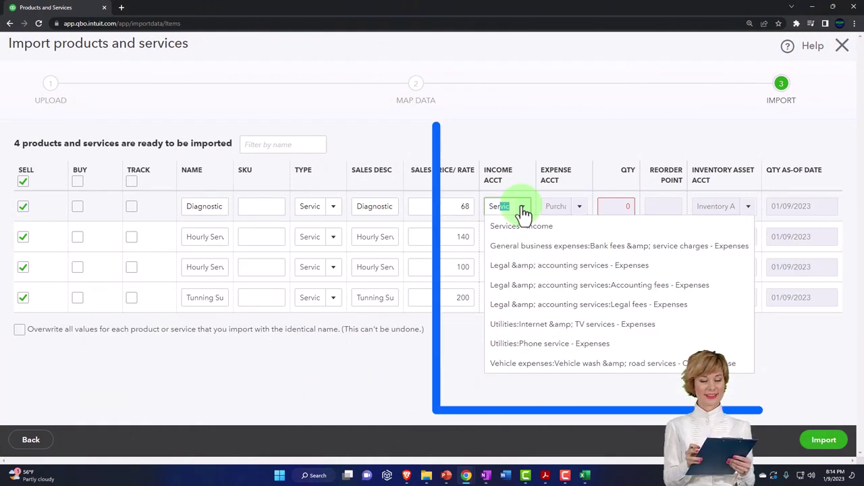
pyautogui.click(523, 226)
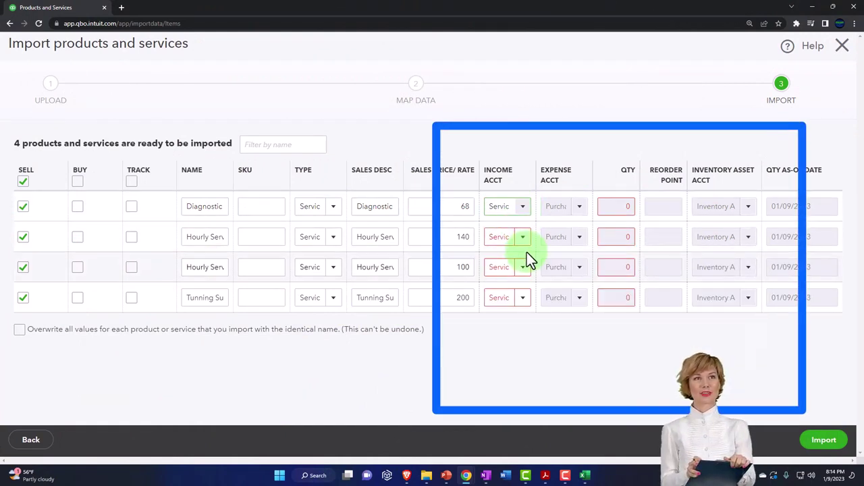
# - Duplicate the import page's browser tab and open Get Great Guitars' Chart of Accounts in one of the two tabs
pyautogui.rightClick(75, 8)
pyautogui.click(98, 70)
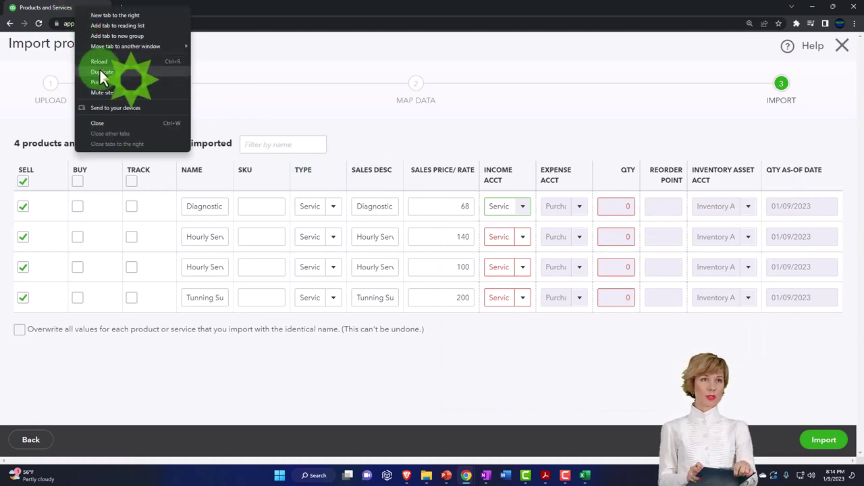
pyautogui.click(90, 10)
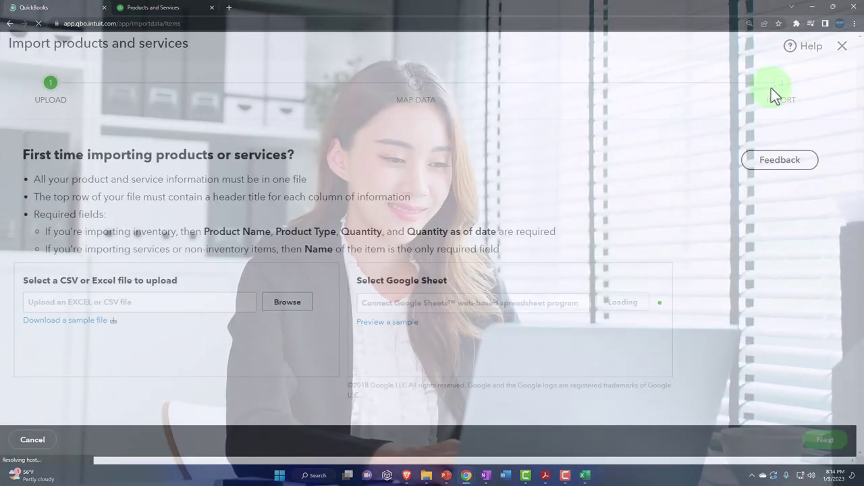
pyautogui.click(842, 48)
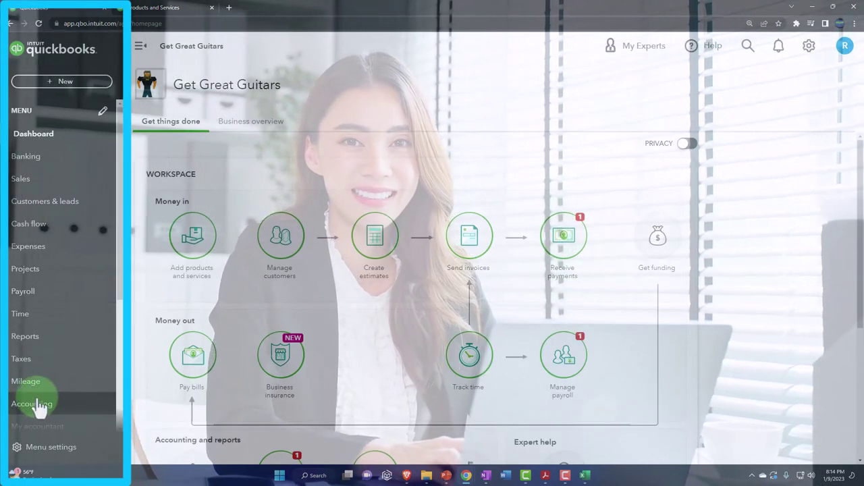
pyautogui.click(39, 405)
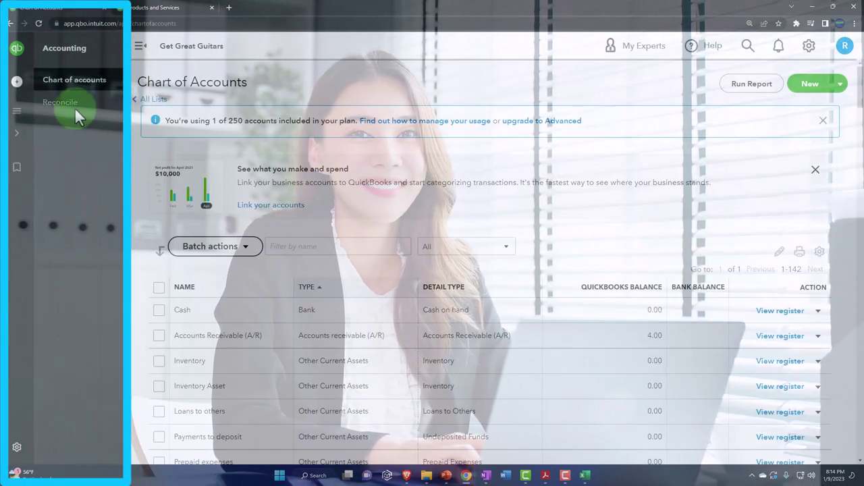
pyautogui.click(74, 80)
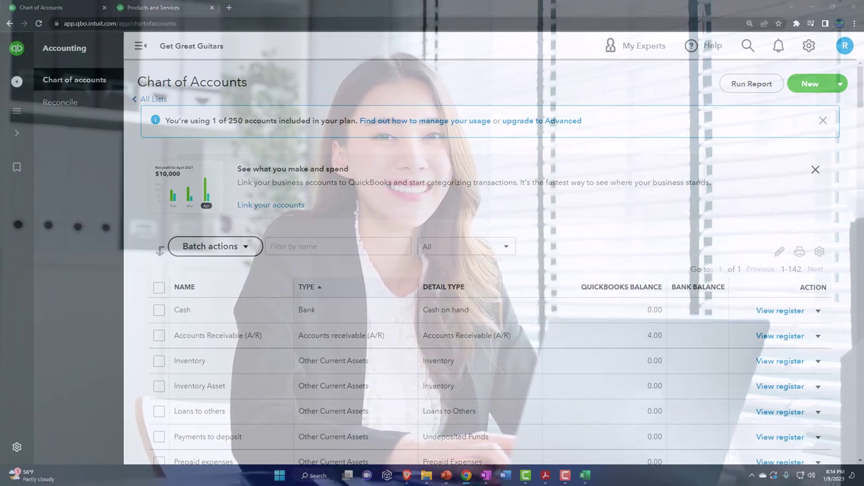
# - Bring up the Sample Company window and check where its Bookkeeping section is, for reaching the chart of accounts in that view
pyautogui.hotkey('alt', 'Tab')
pyautogui.moveTo(520, 143)
pyautogui.mouseDown()
pyautogui.moveTo(483, 85)
pyautogui.moveTo(483, 56)
pyautogui.mouseUp()
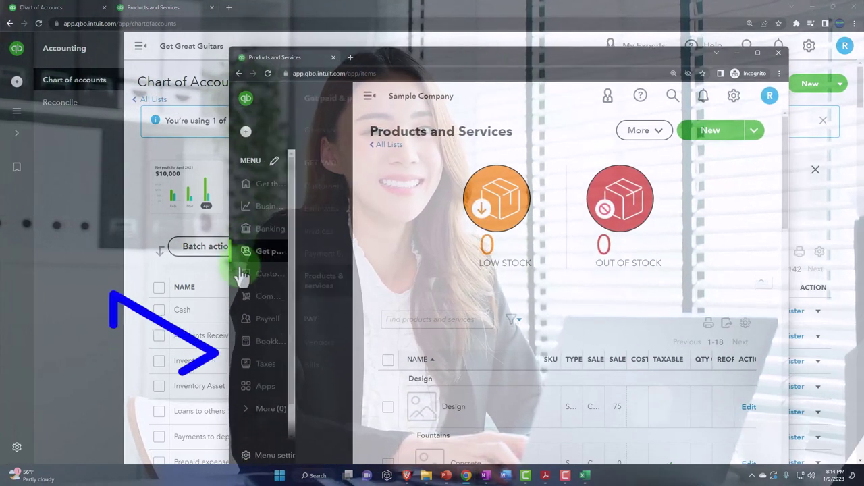
pyautogui.click(260, 255)
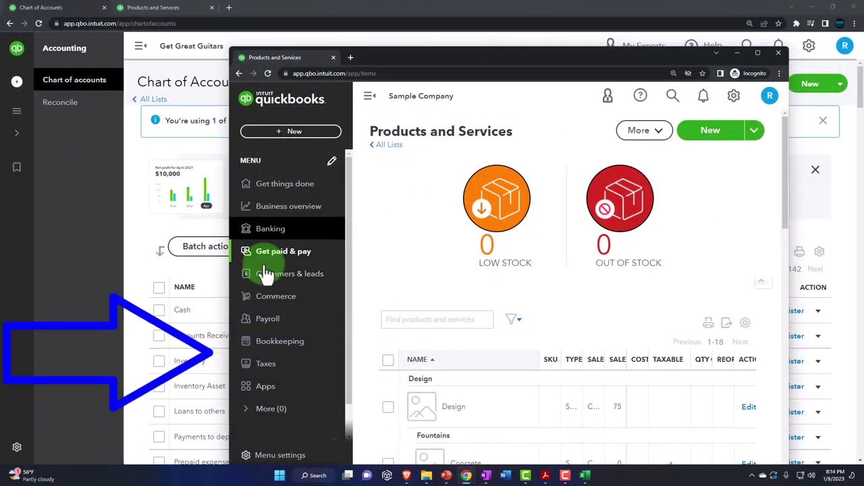
pyautogui.click(277, 341)
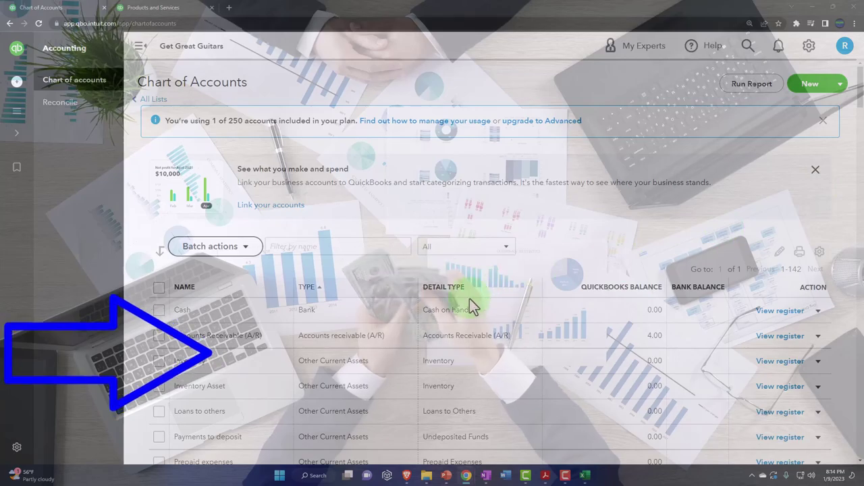
# - Examine Get Great Guitars' Chart of Accounts from the asset accounts down to the income accounts
pyautogui.scroll(-5, 454, 322)
pyautogui.scroll(-6, 455, 322)
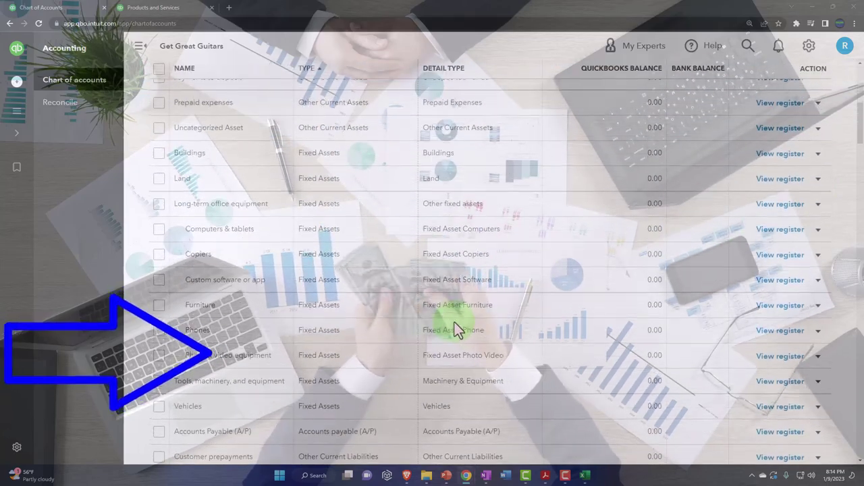
pyautogui.scroll(-5, 454, 322)
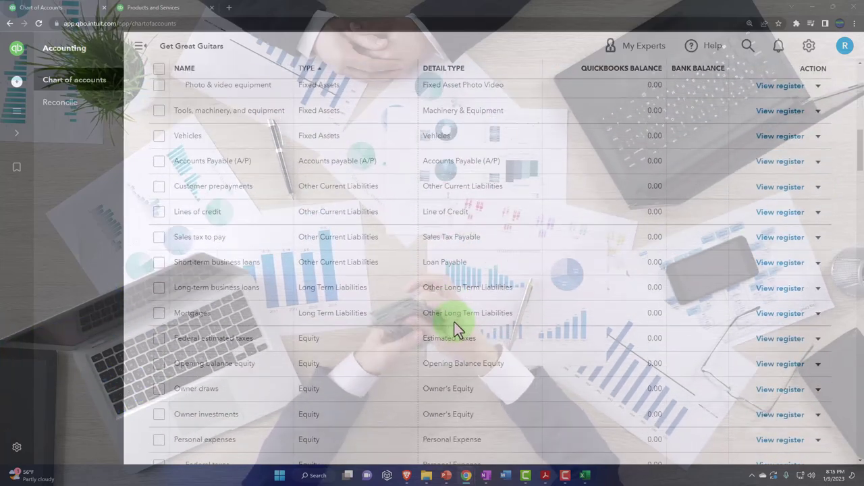
pyautogui.scroll(-4, 455, 322)
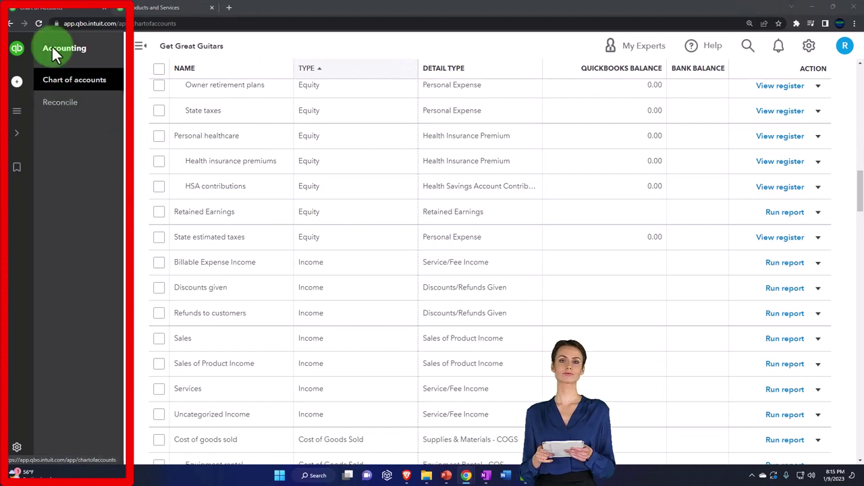
# - Return to the product import and set the income account of both Hourly Service items and Tunning Support to Services - Income
pyautogui.click(149, 9)
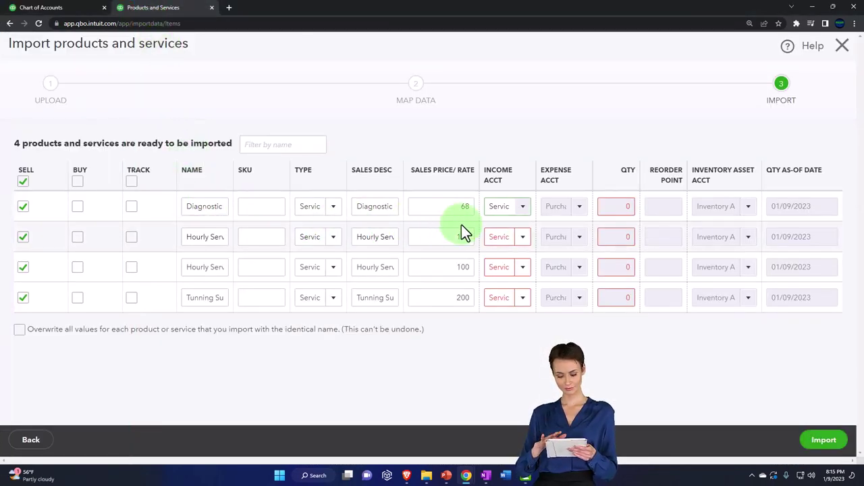
pyautogui.click(522, 238)
pyautogui.write('er')
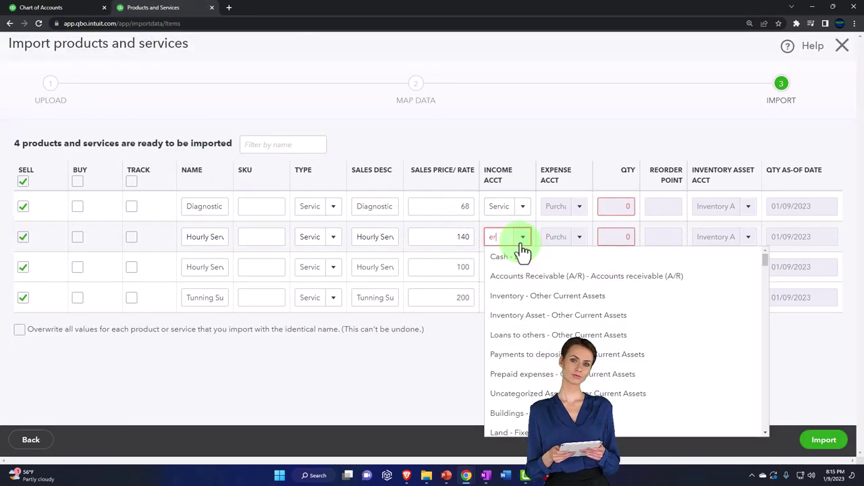
pyautogui.write('vice')
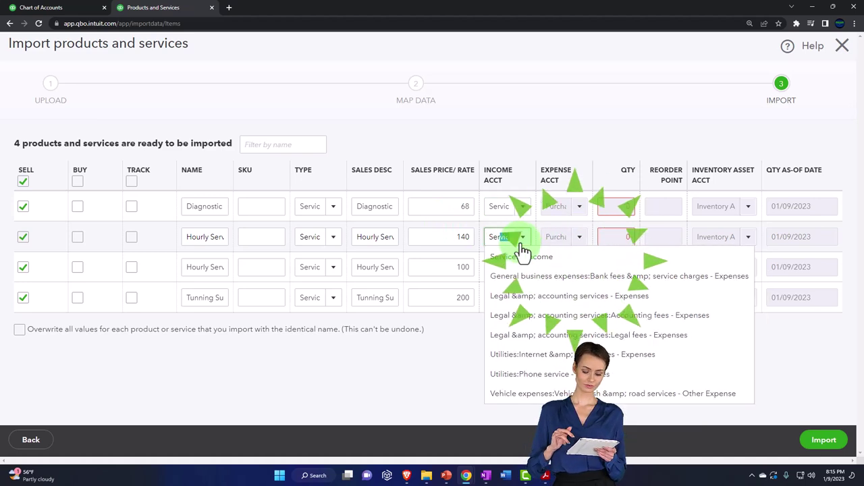
pyautogui.press('Return')
pyautogui.click(523, 268)
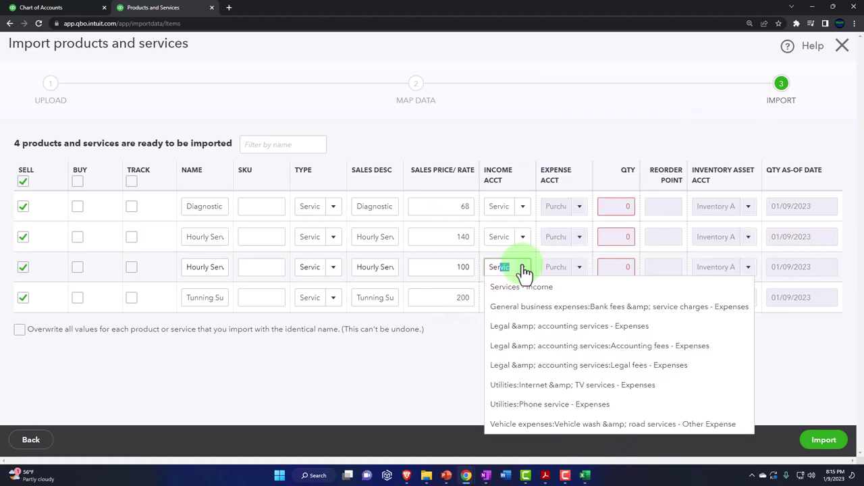
pyautogui.press('Return')
pyautogui.click(522, 299)
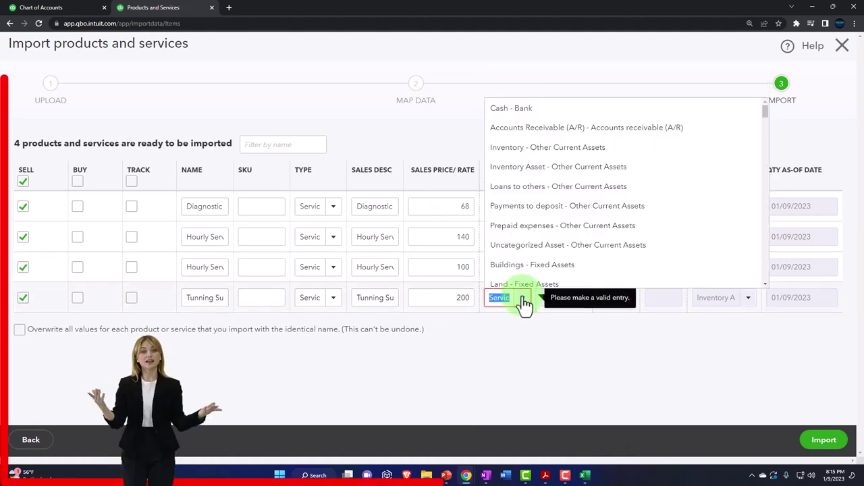
pyautogui.write('ser')
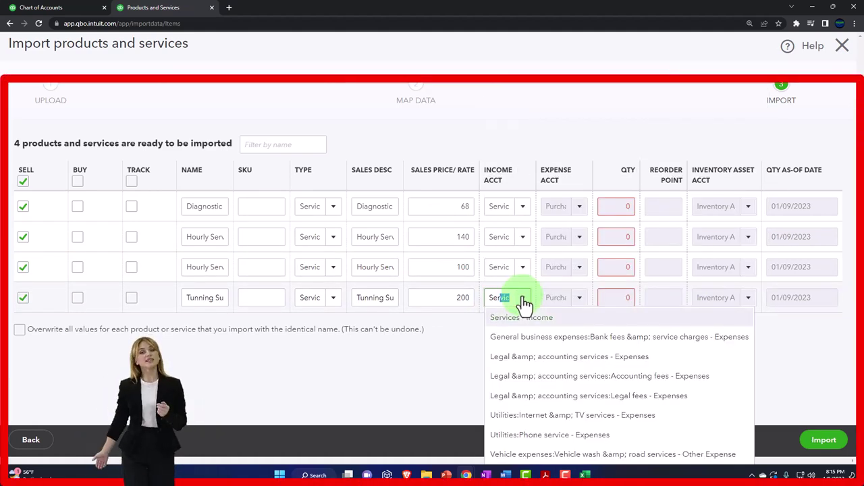
pyautogui.press('Return')
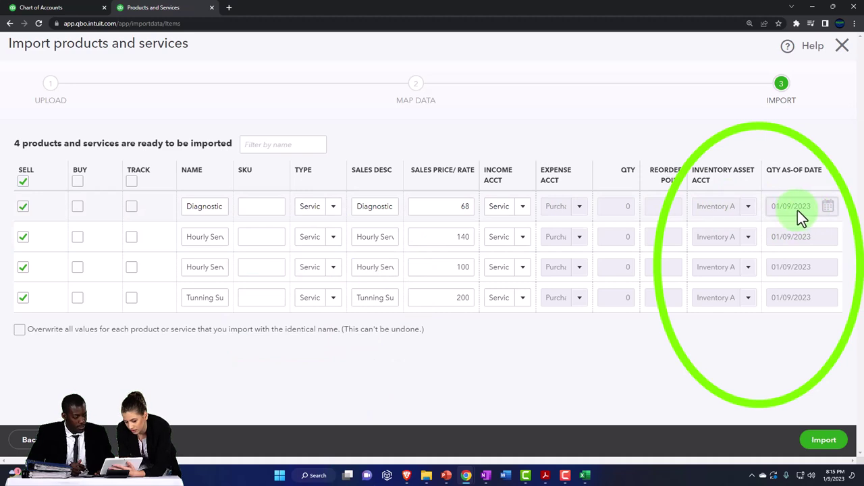
# - Set the Qty As-Of Date of all four service items to 12/31/2022
pyautogui.click(828, 207)
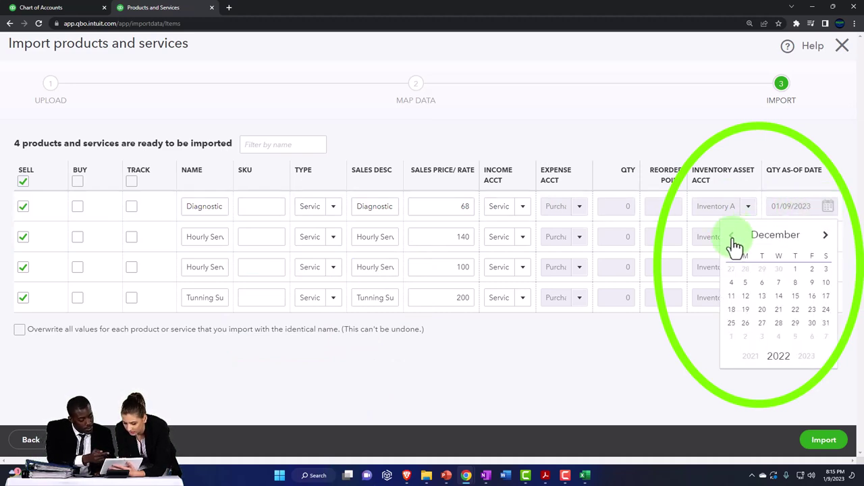
pyautogui.click(825, 324)
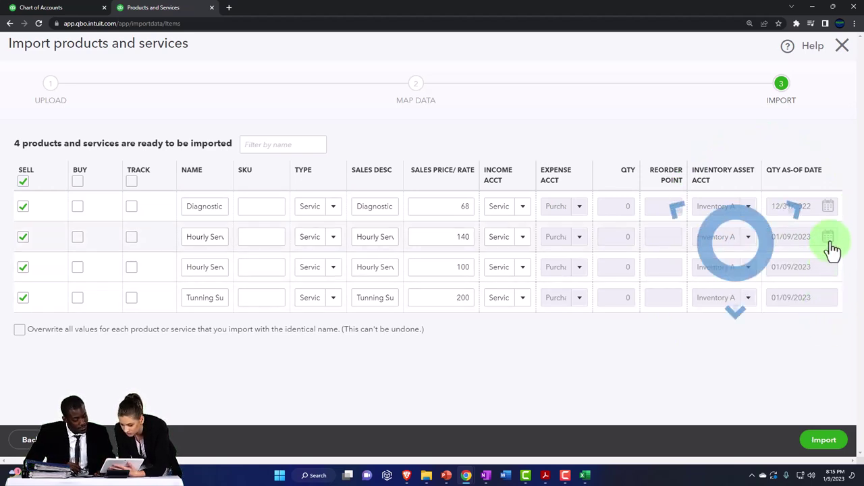
pyautogui.click(827, 237)
pyautogui.click(734, 266)
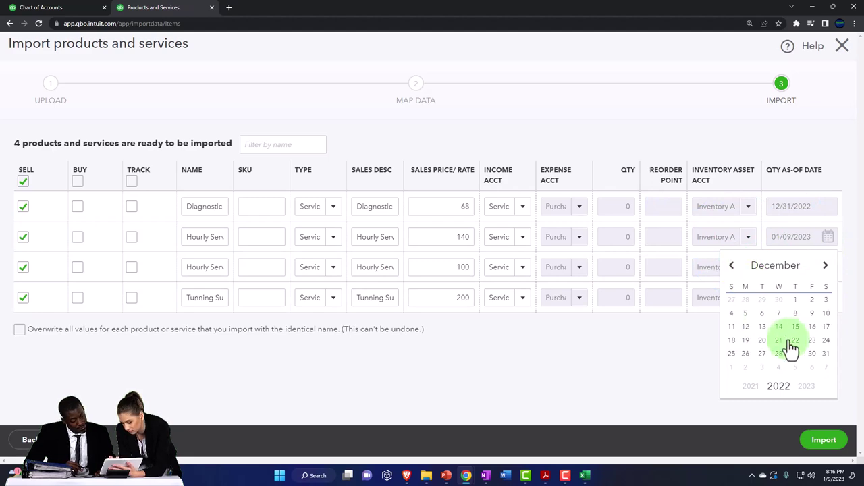
pyautogui.click(826, 354)
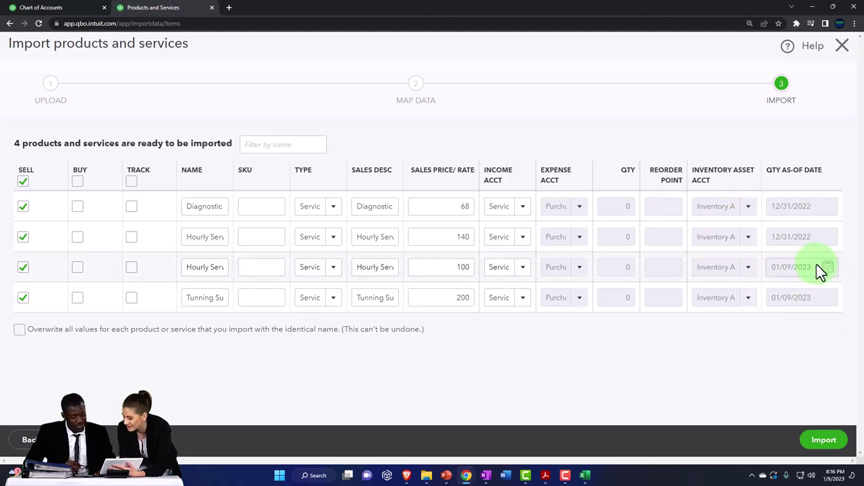
pyautogui.click(825, 267)
pyautogui.click(727, 290)
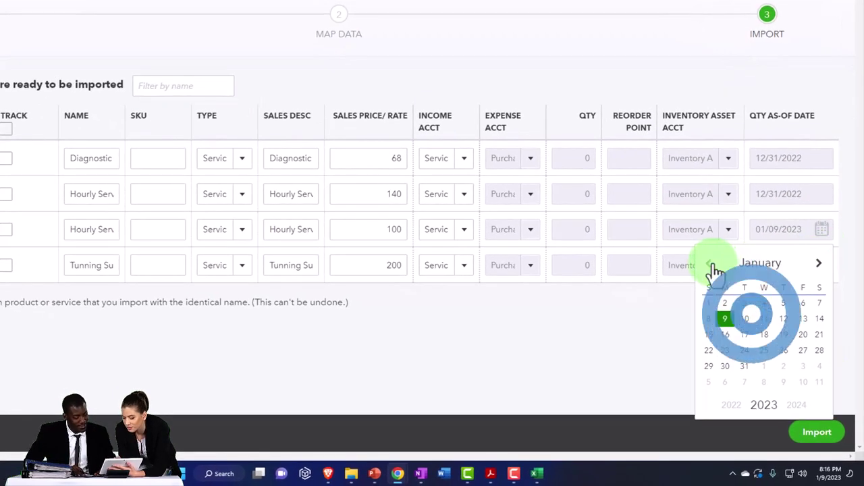
pyautogui.click(818, 368)
pyautogui.click(813, 268)
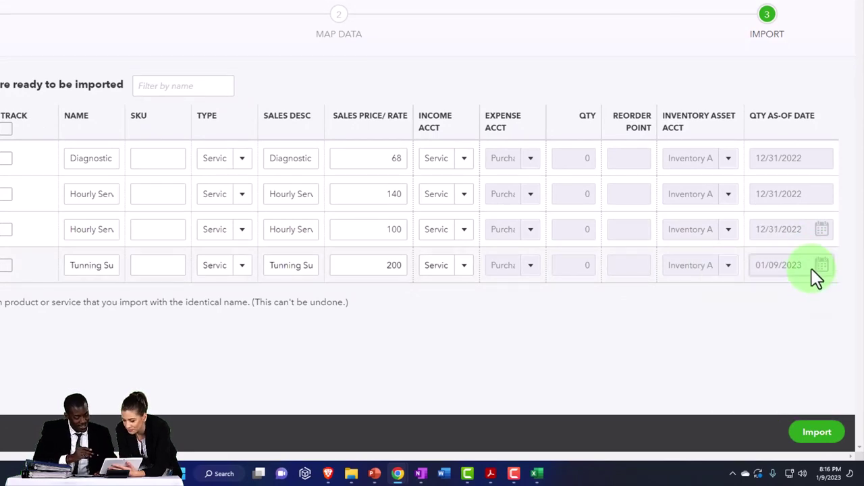
pyautogui.click(817, 272)
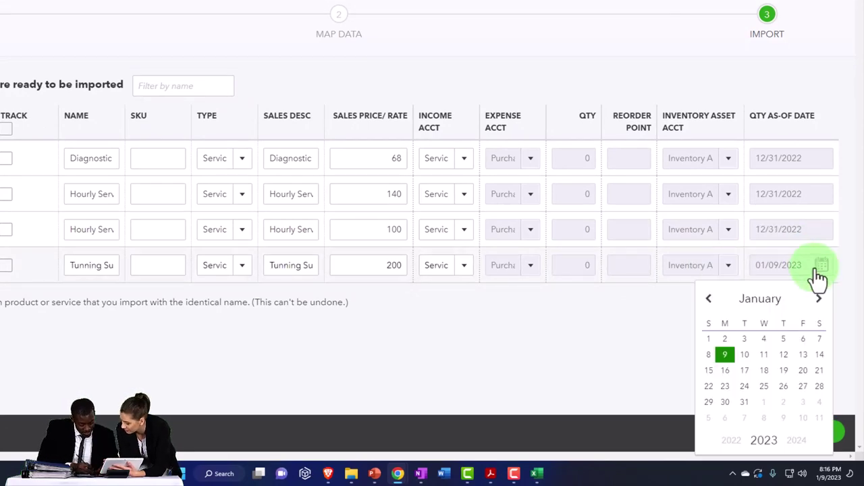
pyautogui.click(710, 300)
pyautogui.click(819, 404)
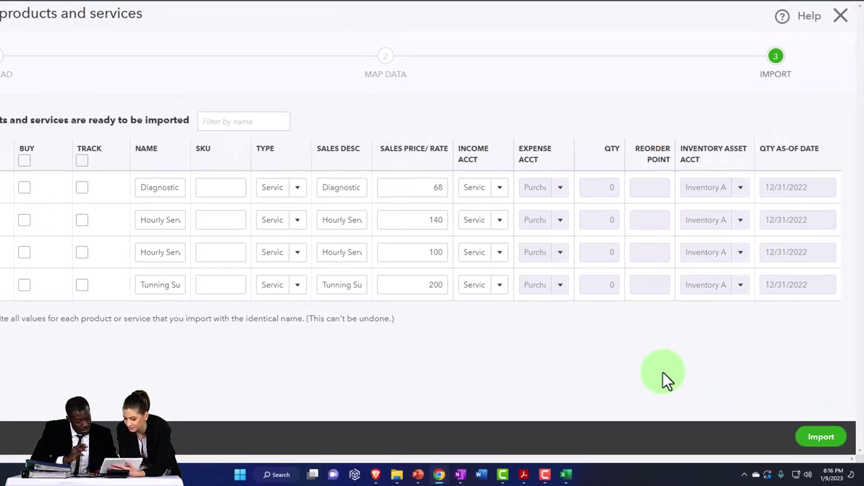
# - Import the four service items and review them in the Products and Services list
pyautogui.click(821, 437)
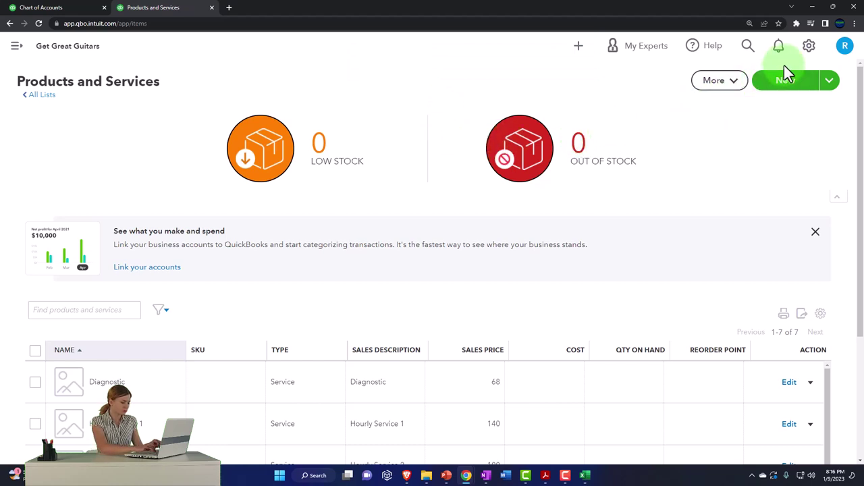
pyautogui.scroll(-3, 637, 230)
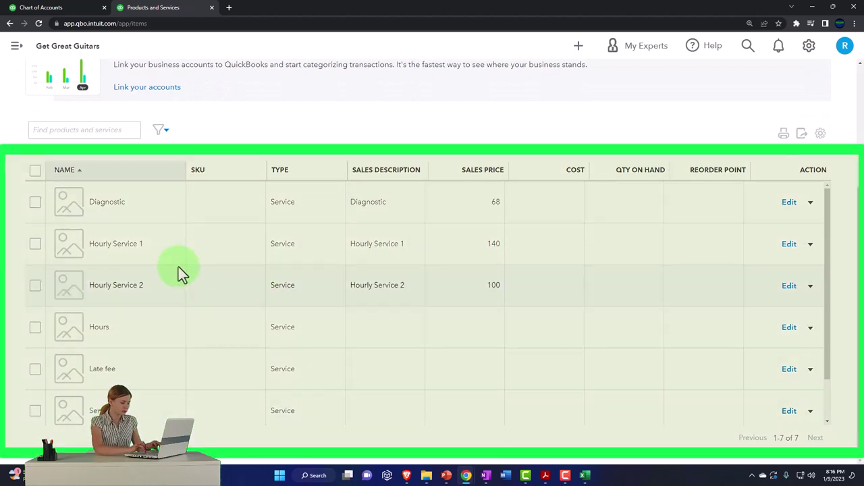
pyautogui.scroll(-1, 179, 270)
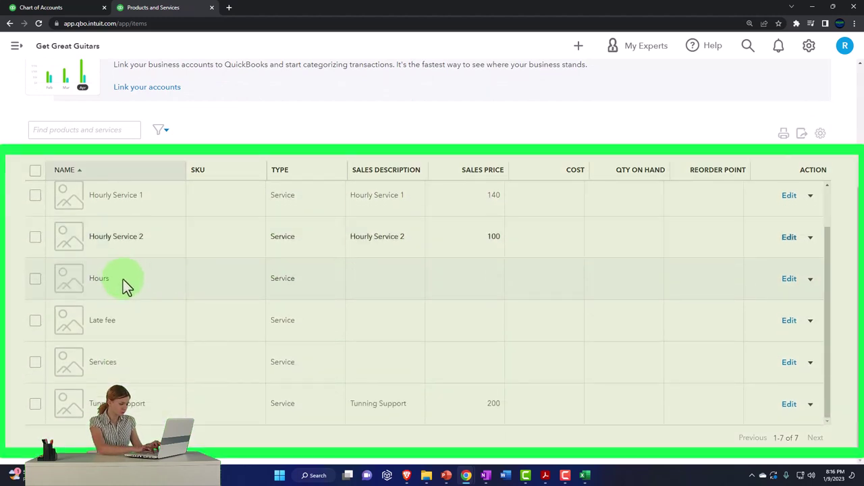
# - Open the Hours service item to check its sales price and income account, and close it without saving
pyautogui.click(789, 279)
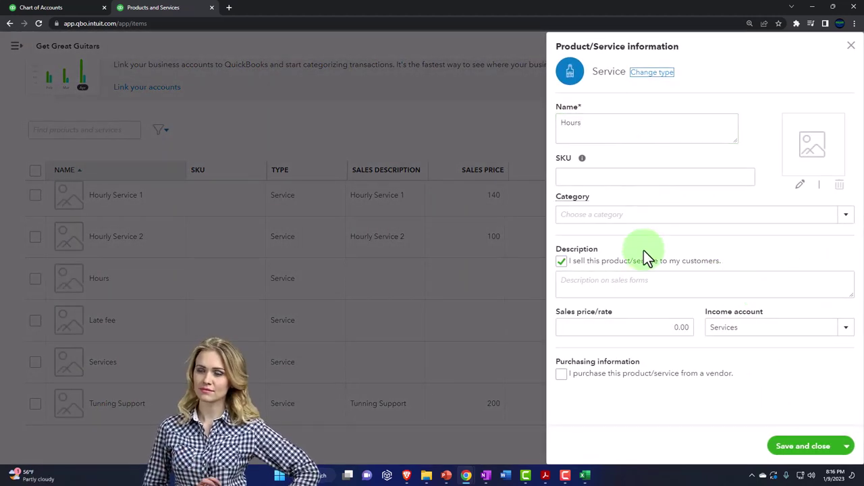
pyautogui.click(660, 322)
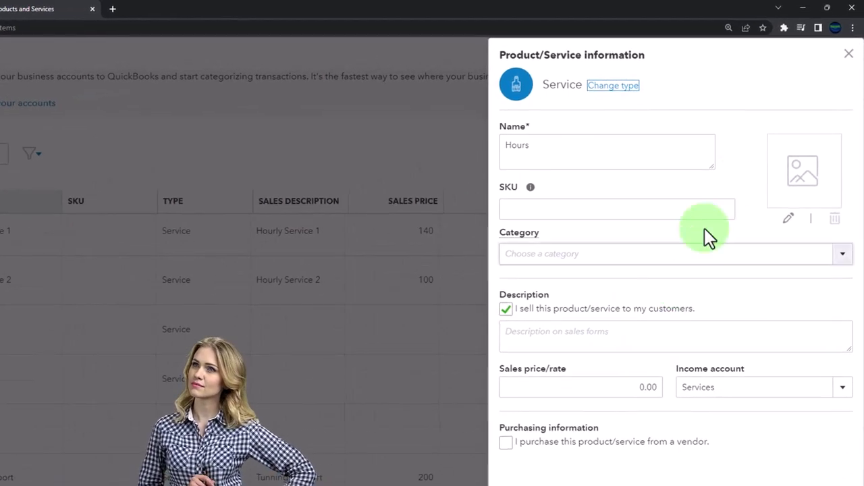
pyautogui.click(850, 48)
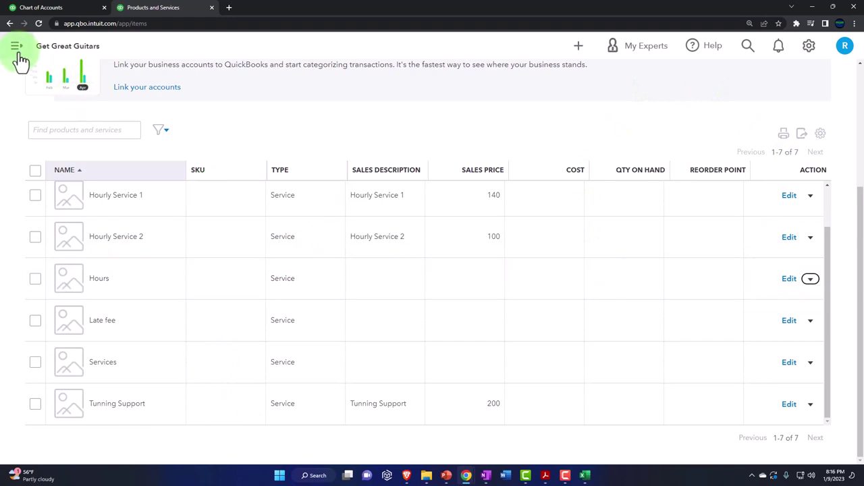
# - Start a new invoice and review the service items offered for its first product/service line without choosing one
pyautogui.click(579, 47)
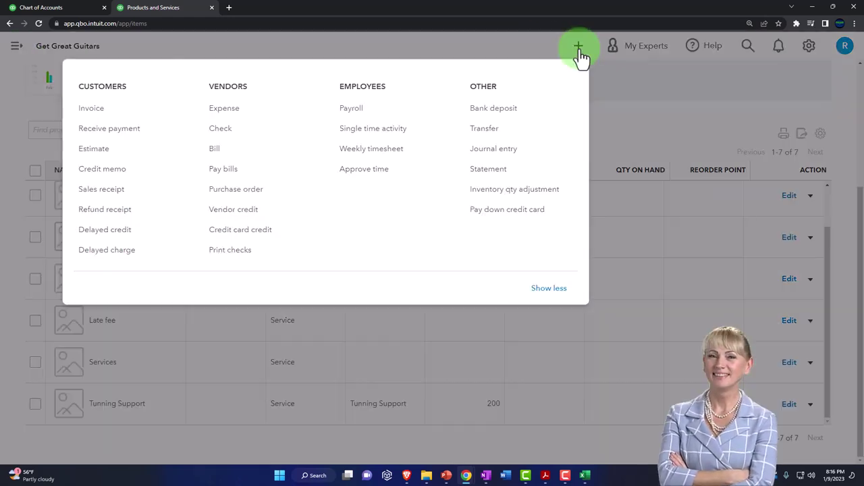
pyautogui.click(90, 115)
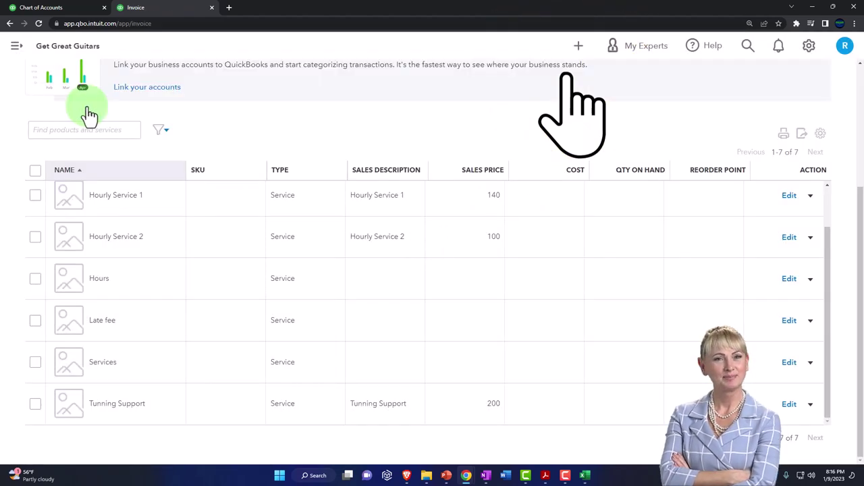
pyautogui.scroll(-1, 148, 231)
pyautogui.click(270, 266)
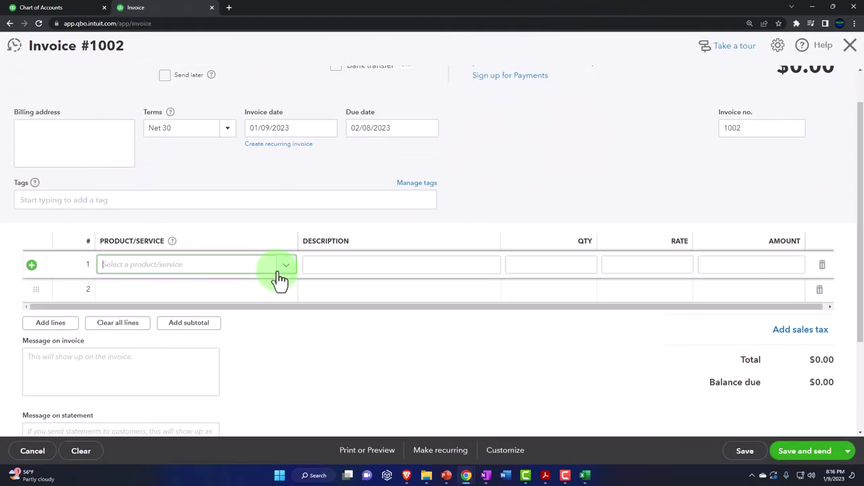
pyautogui.click(287, 270)
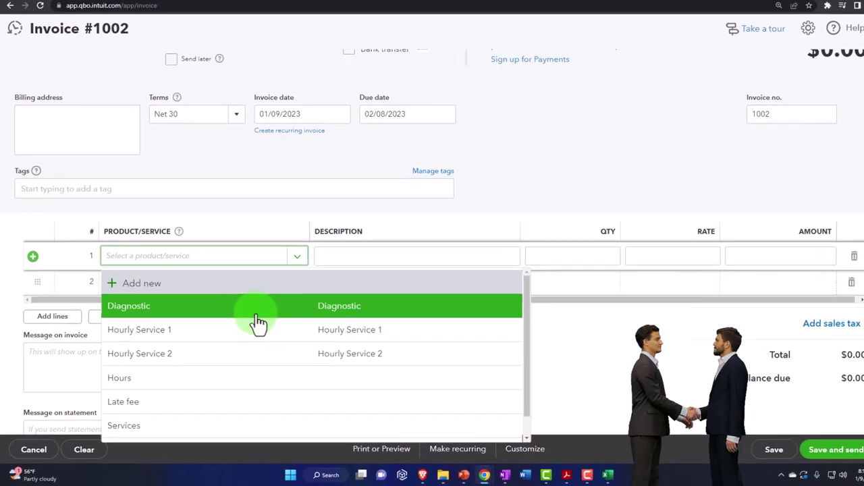
pyautogui.scroll(-1, 256, 385)
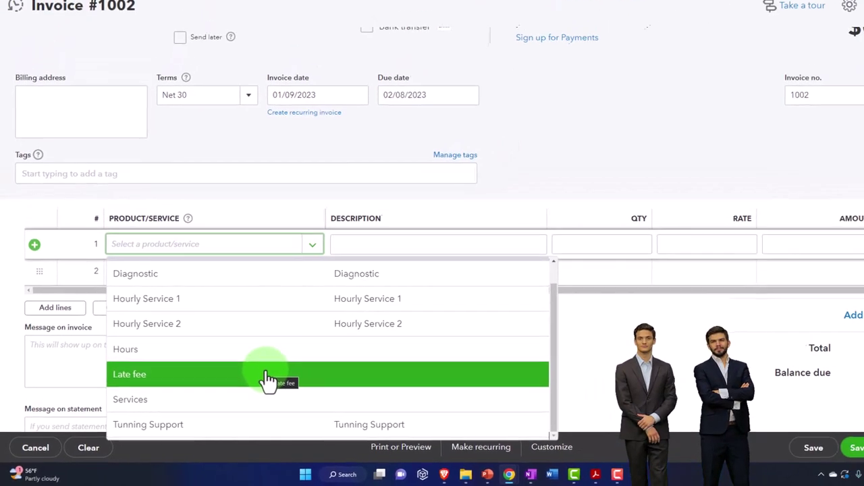
pyautogui.scroll(1, 264, 379)
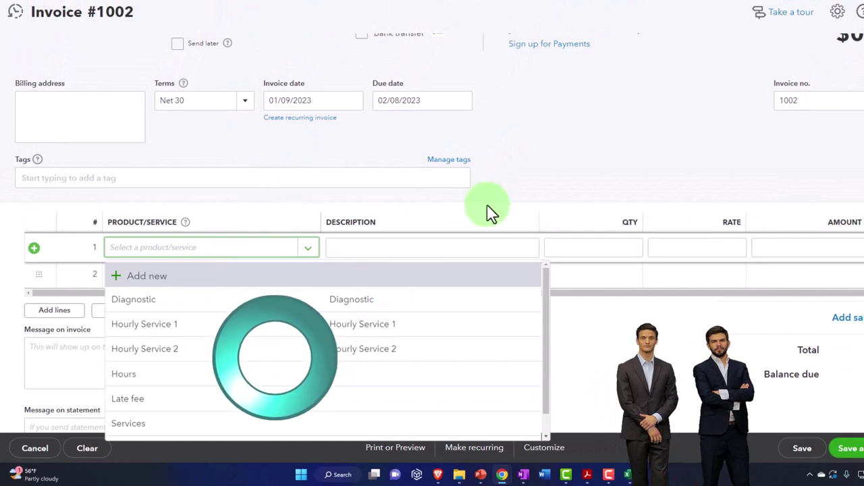
pyautogui.click(490, 212)
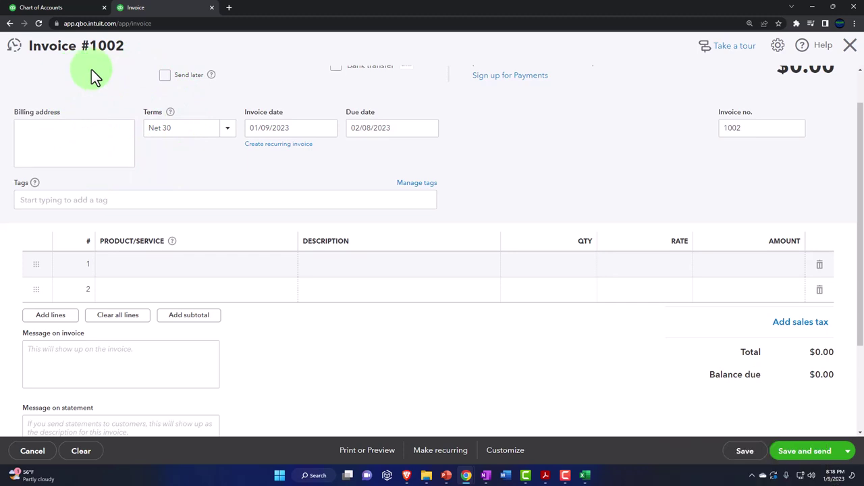
# - Leave the blank invoice without saving and switch to the Trial Beginning Balances PDF in Adobe Acrobat Reader
pyautogui.click(850, 45)
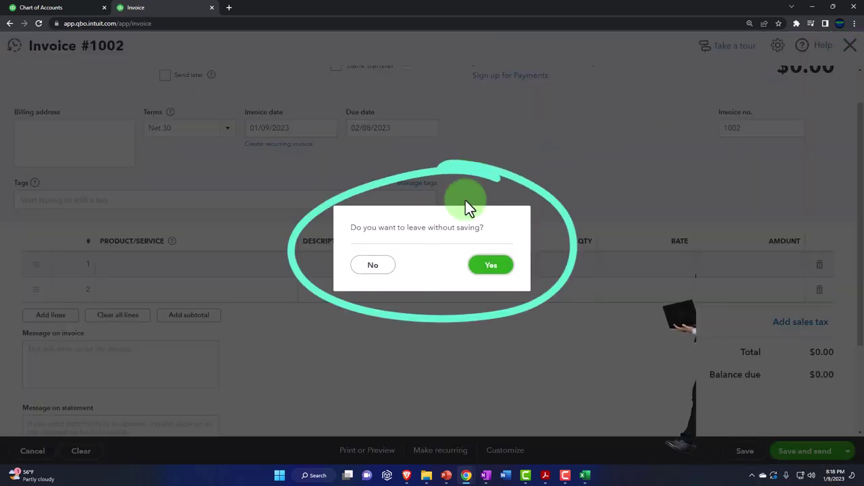
pyautogui.click(483, 267)
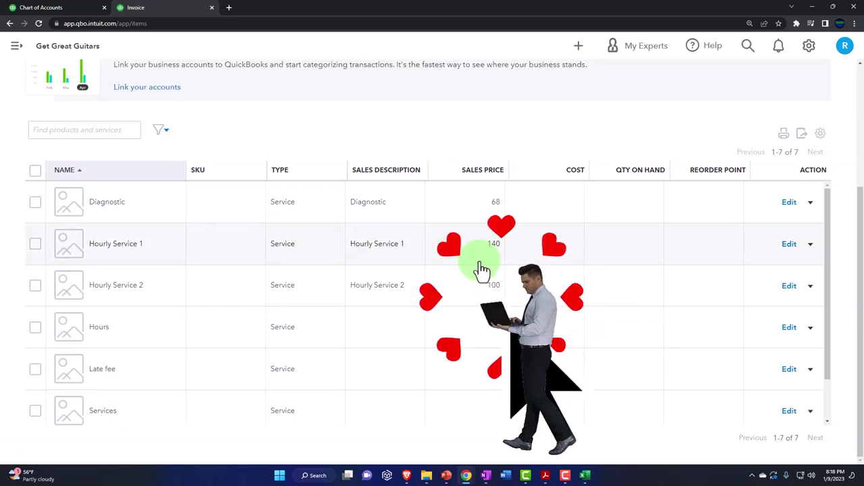
pyautogui.click(544, 475)
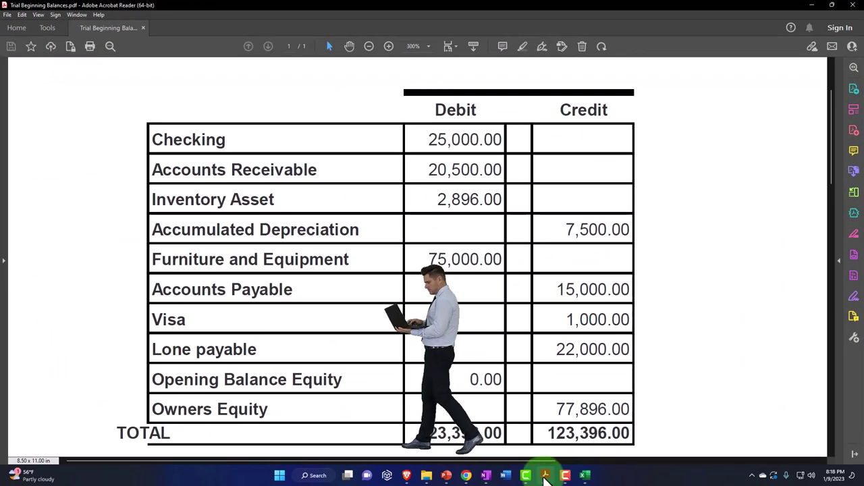